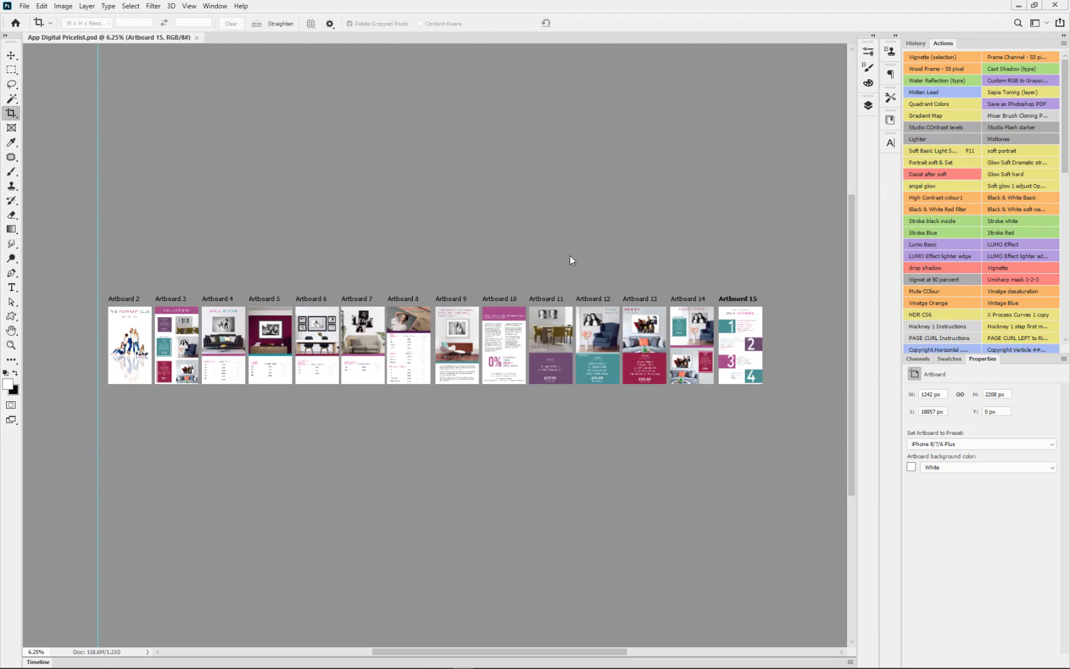
Zoom and pan the canvas until Artboards 2 through 8 fill the window.
{"action": "scroll", "coordinate": [481, 310], "scroll_direction": "up", "scroll_amount": 5}
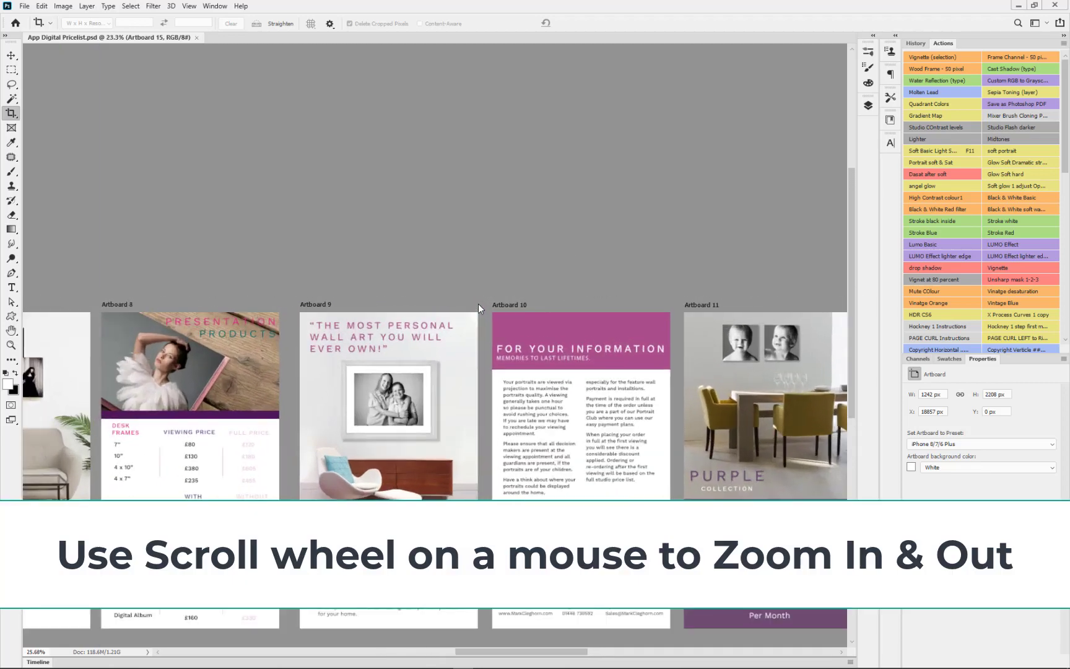
{"action": "scroll", "coordinate": [478, 303], "scroll_direction": "down", "scroll_amount": 3}
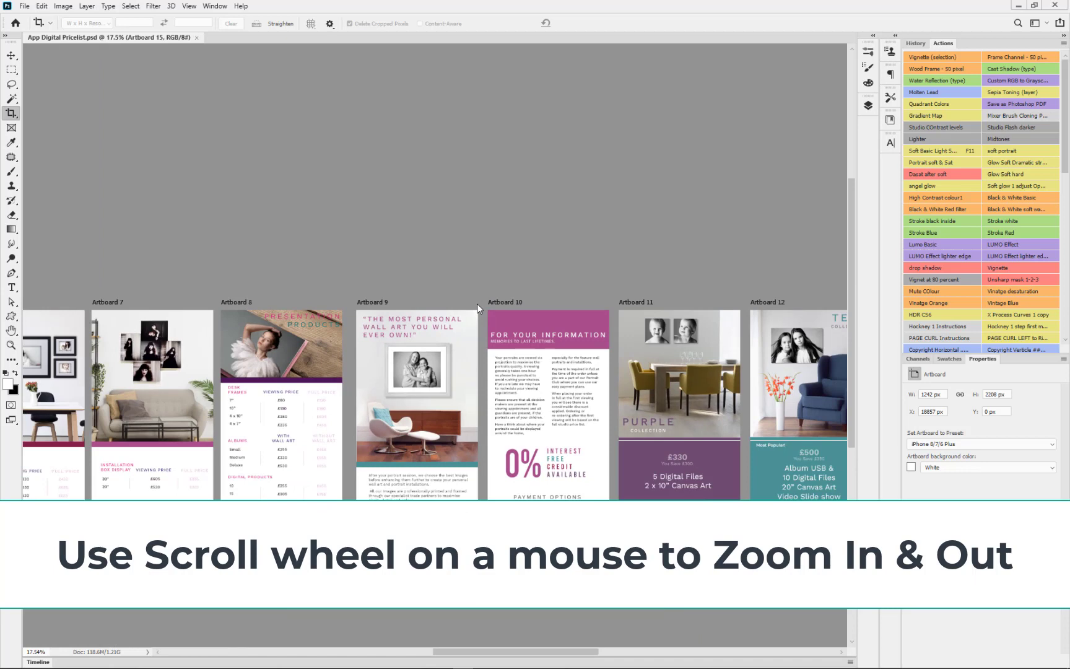
{"action": "scroll", "coordinate": [477, 303], "scroll_direction": "up", "scroll_amount": 2}
{"action": "scroll", "coordinate": [474, 302], "scroll_direction": "down", "scroll_amount": 2}
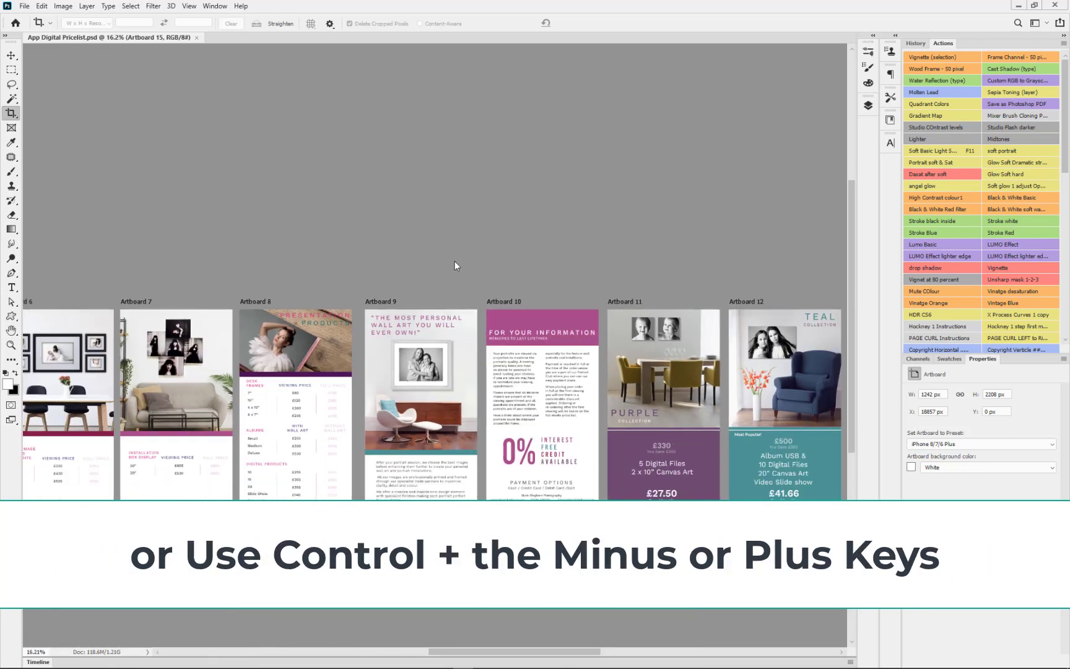
{"action": "left_click_drag", "start_coordinate": [421, 200], "coordinate": [770, 172]}
{"action": "left_click_drag", "start_coordinate": [189, 154], "coordinate": [402, 118]}
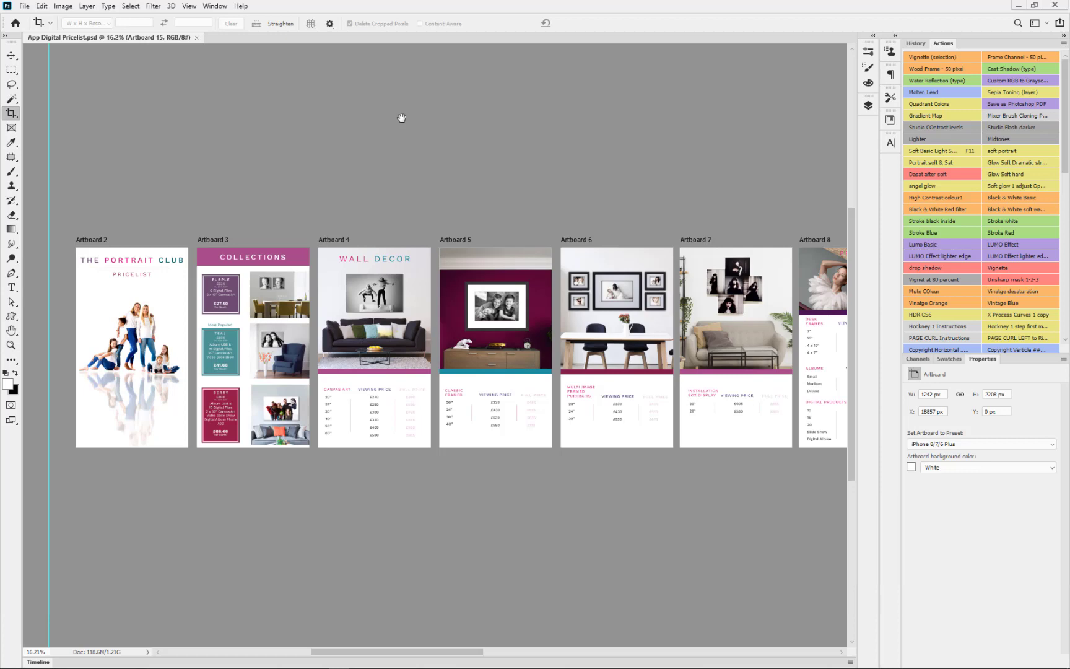
Select Artboard 4 and show the Layers panel listing Artboards 2 to 15.
{"action": "left_click", "coordinate": [330, 240]}
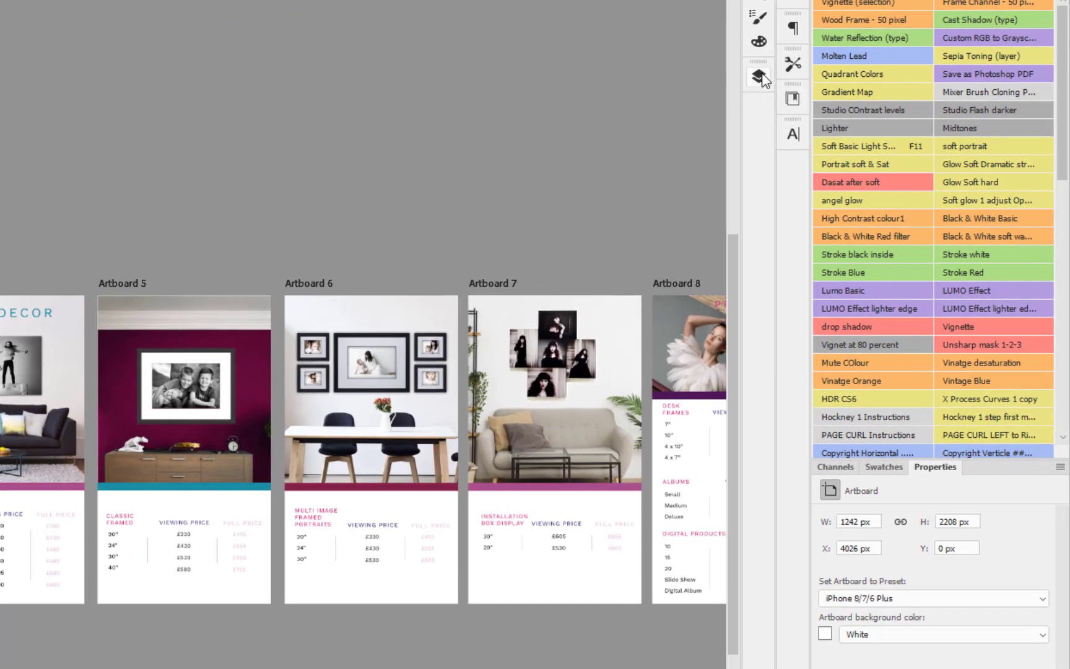
{"action": "left_click", "coordinate": [760, 78]}
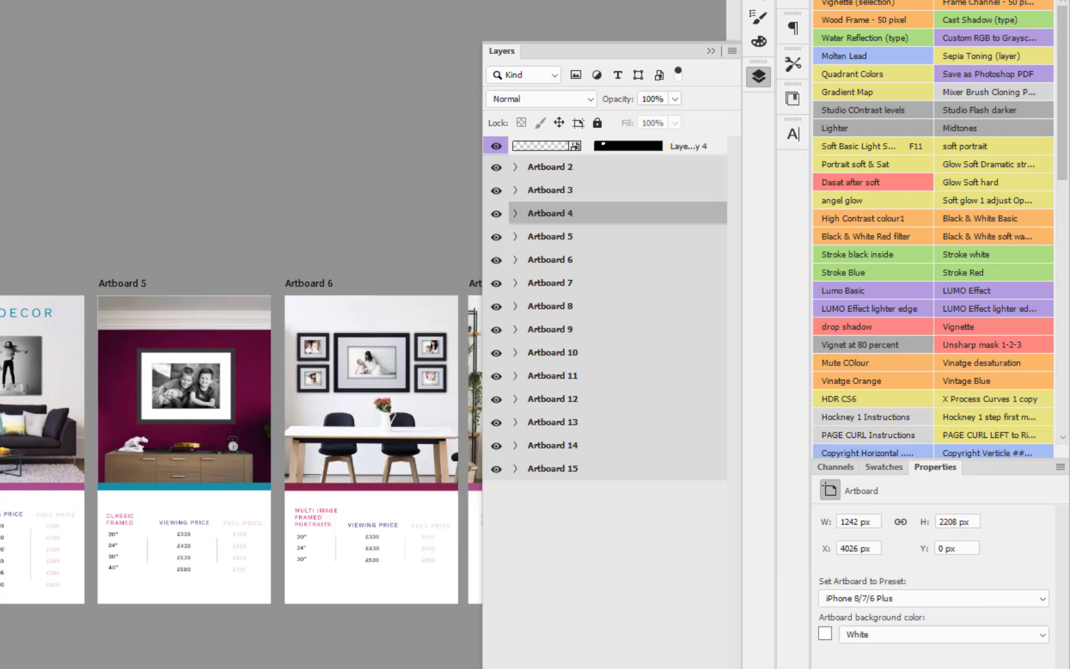
{"action": "scroll", "coordinate": [19, 433], "scroll_direction": "up", "scroll_amount": 5}
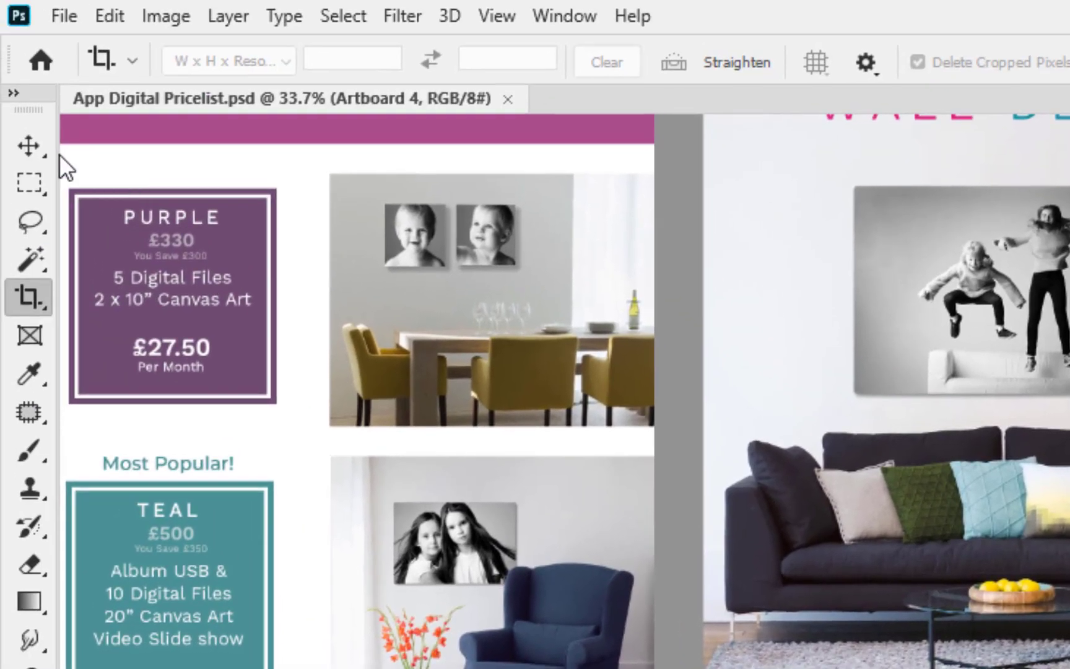
Choose the Move tool with Auto-Select turned on.
{"action": "left_click", "coordinate": [22, 140]}
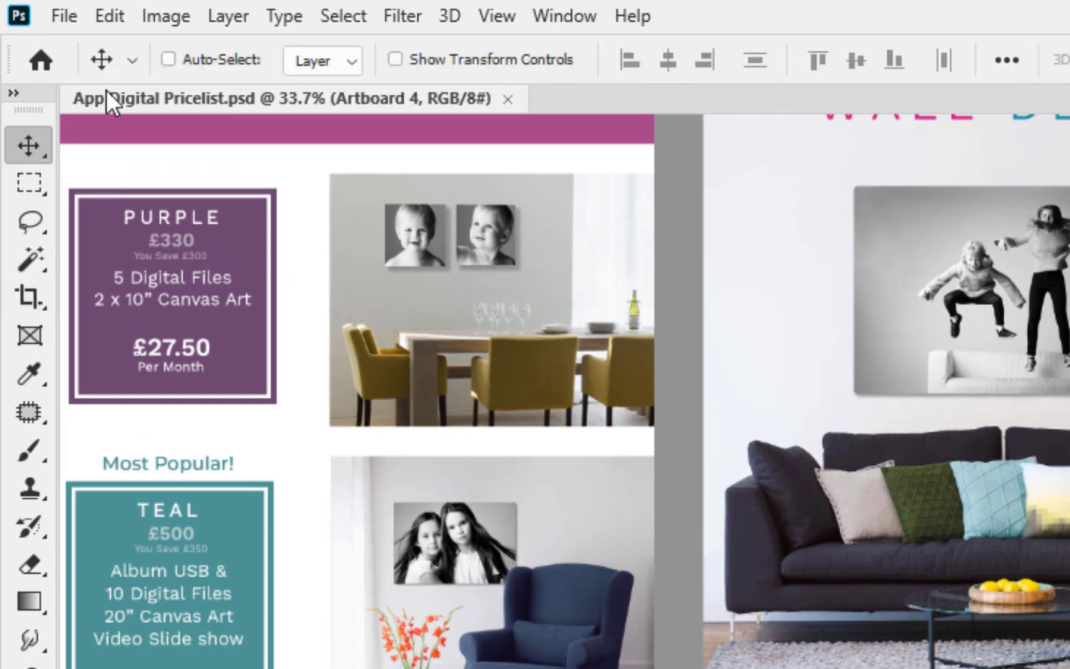
{"action": "left_click", "coordinate": [168, 60]}
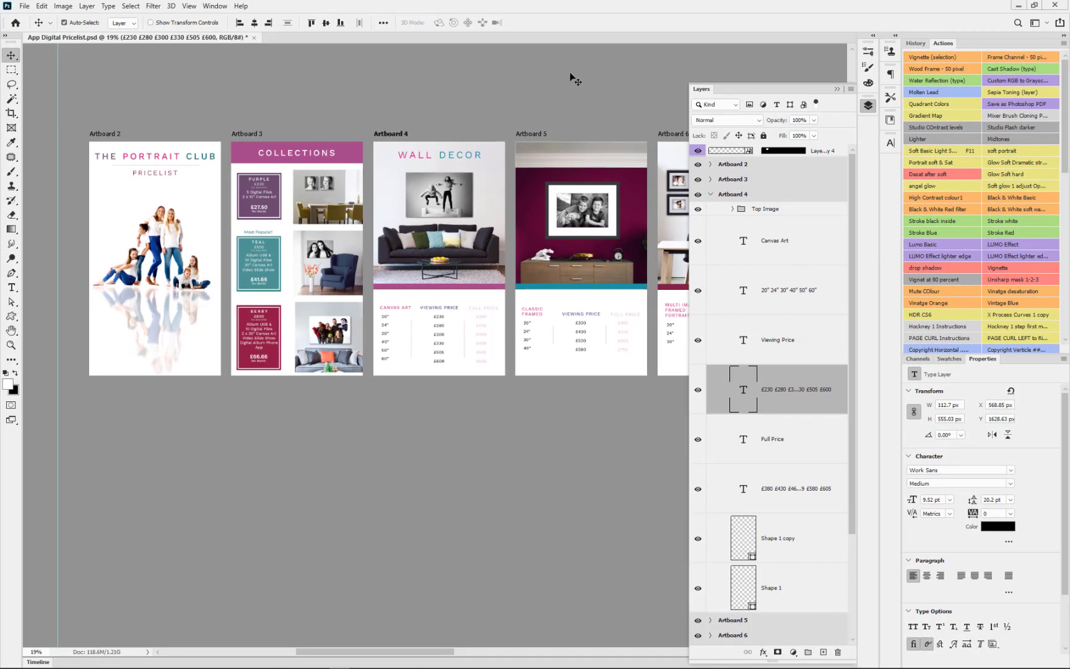
{"action": "left_click", "coordinate": [536, 135]}
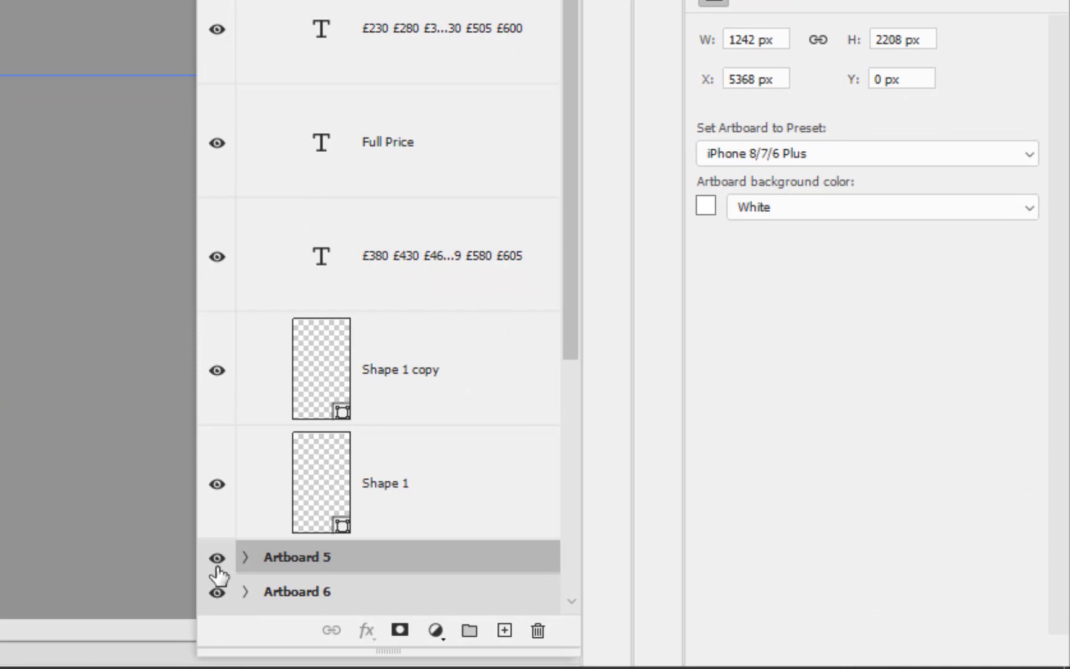
{"action": "left_click", "coordinate": [217, 559]}
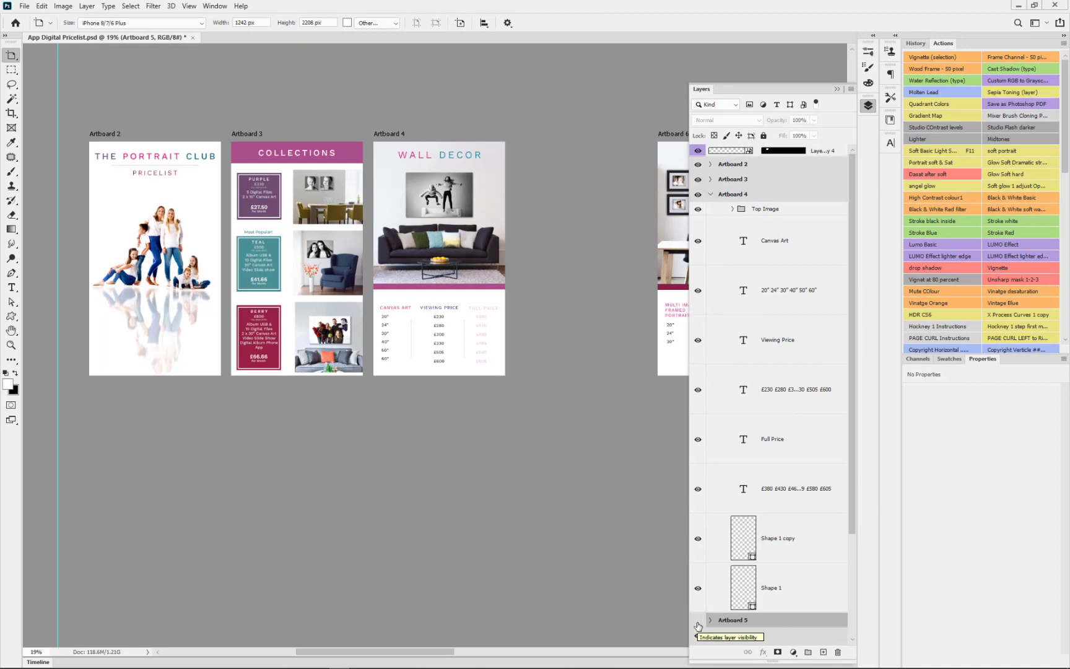
{"action": "left_click", "coordinate": [697, 621]}
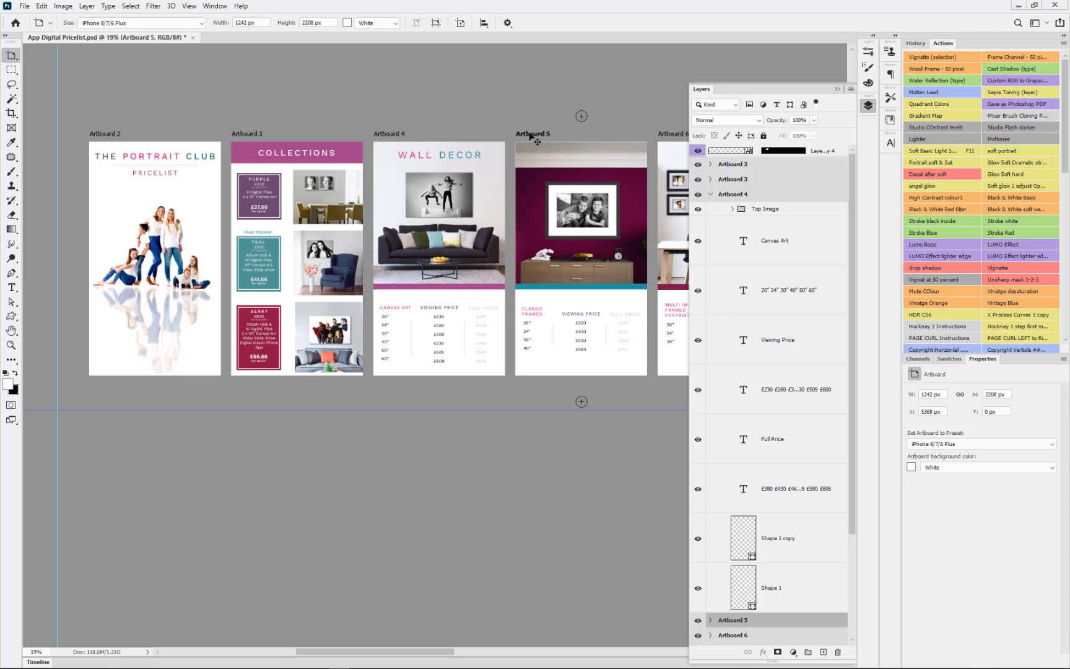
Move Artboard 5 below the row, put Artboard 3 right of Artboard 4, then bring Artboard 5 beside Artboard 2.
{"action": "left_click_drag", "start_coordinate": [531, 136], "coordinate": [412, 422]}
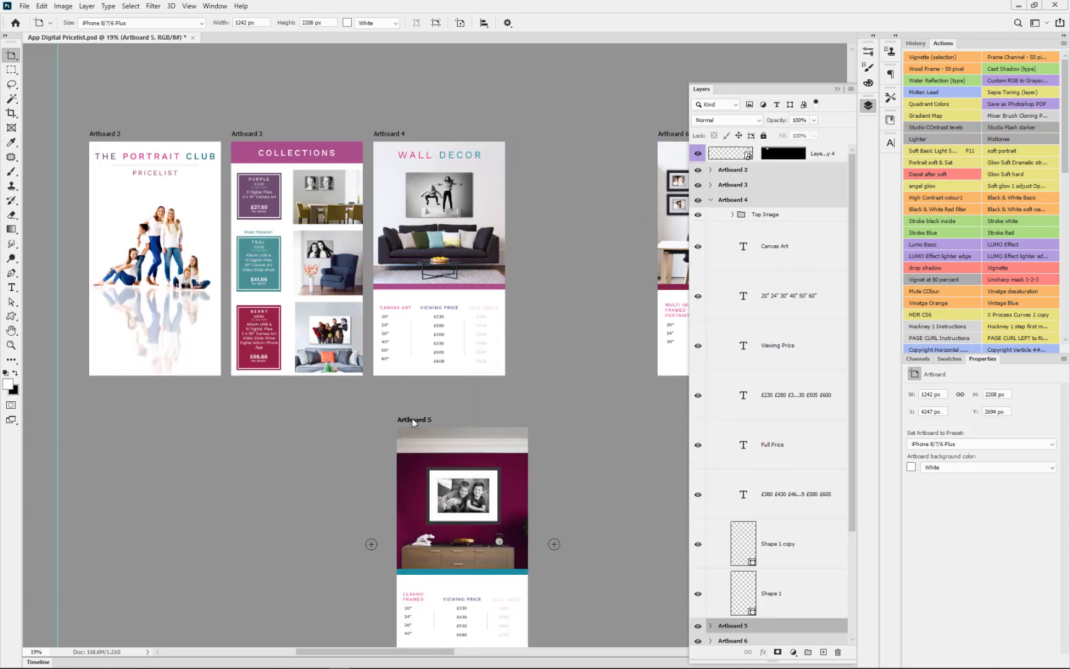
{"action": "left_click", "coordinate": [254, 137]}
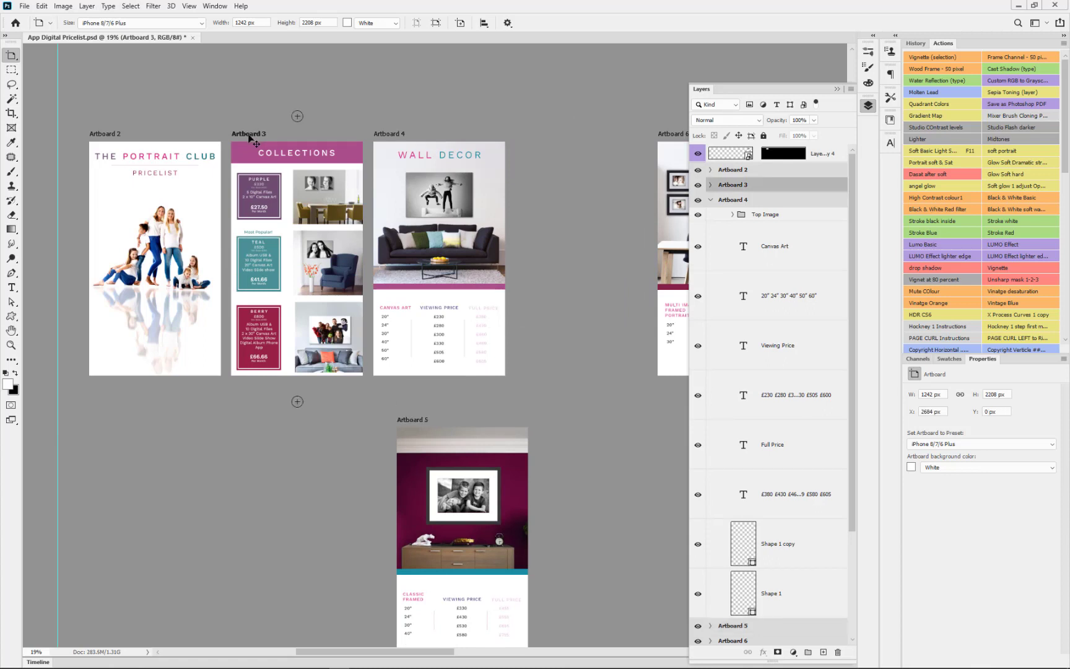
{"action": "left_click_drag", "start_coordinate": [249, 136], "coordinate": [533, 137]}
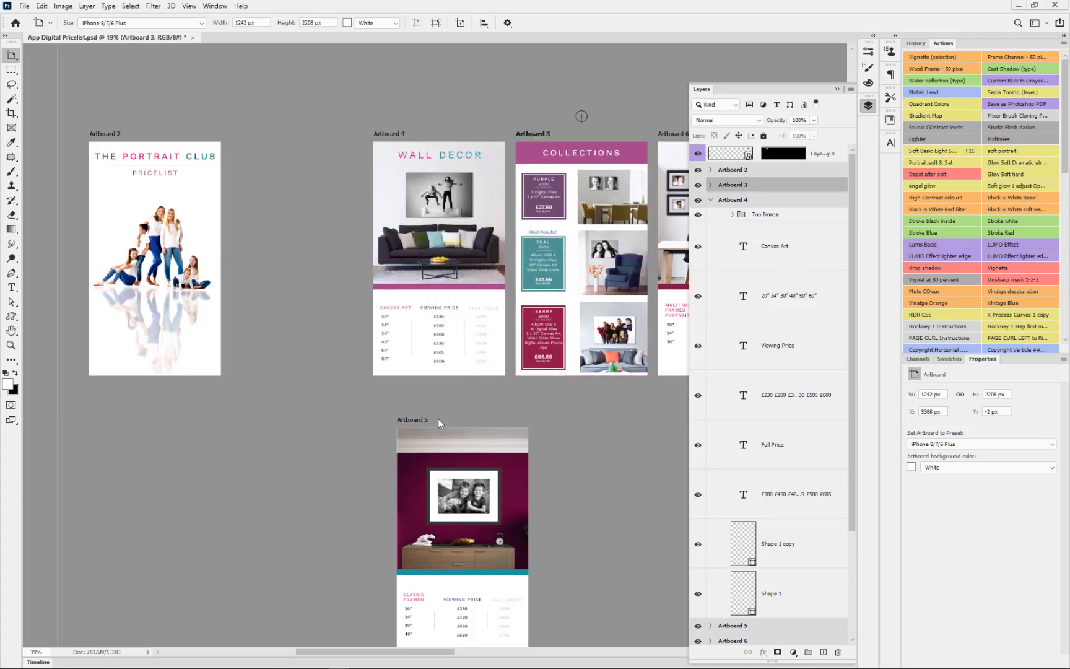
{"action": "left_click_drag", "start_coordinate": [416, 423], "coordinate": [251, 260]}
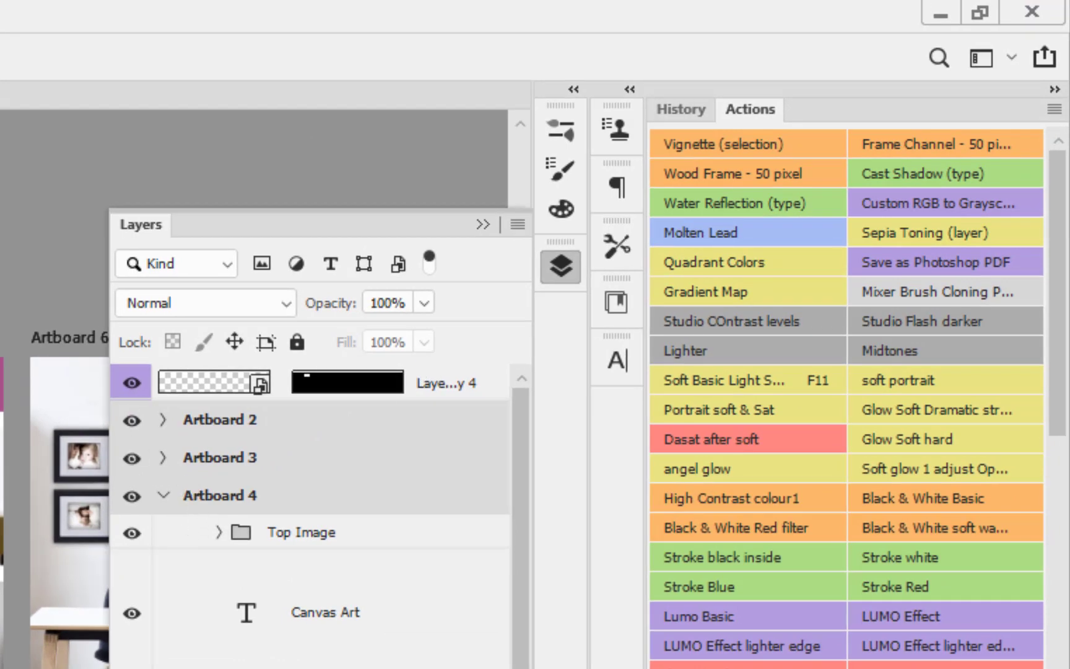
Collapse all groups, select Artboards 2 through 15, then align their top edges and distribute horizontally.
{"action": "left_click", "coordinate": [518, 224]}
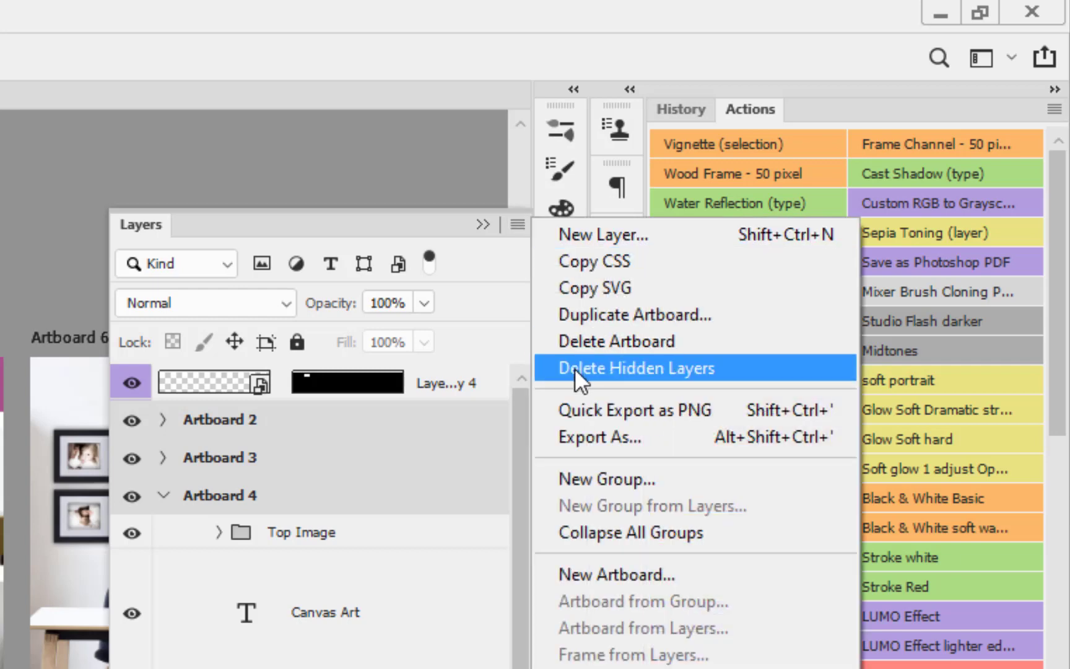
{"action": "left_click", "coordinate": [563, 535]}
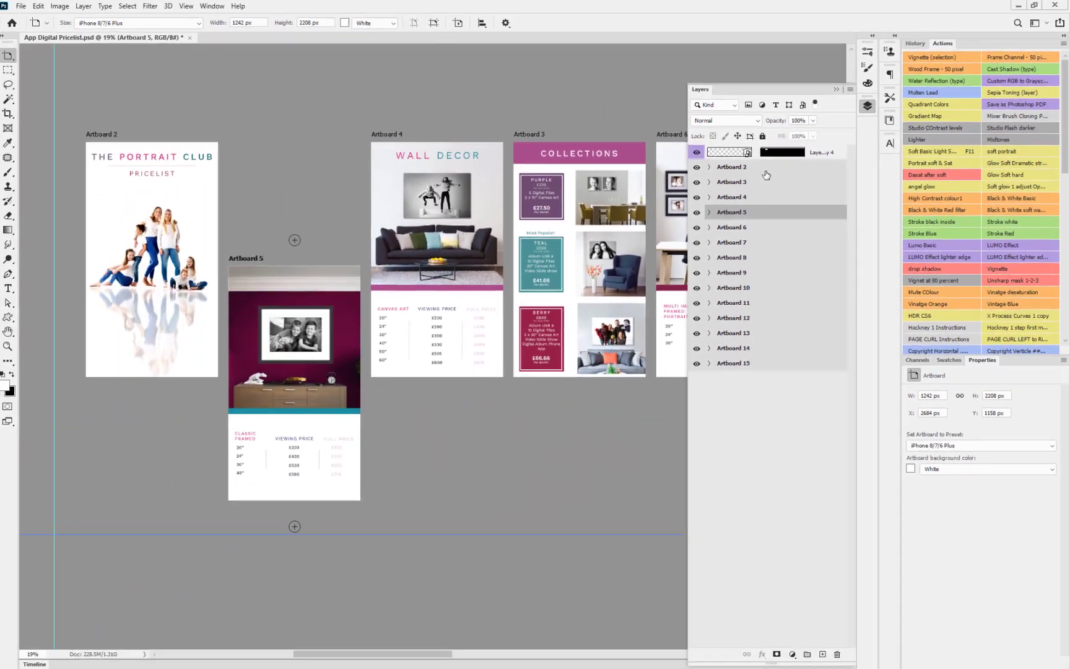
{"action": "left_click", "coordinate": [766, 172]}
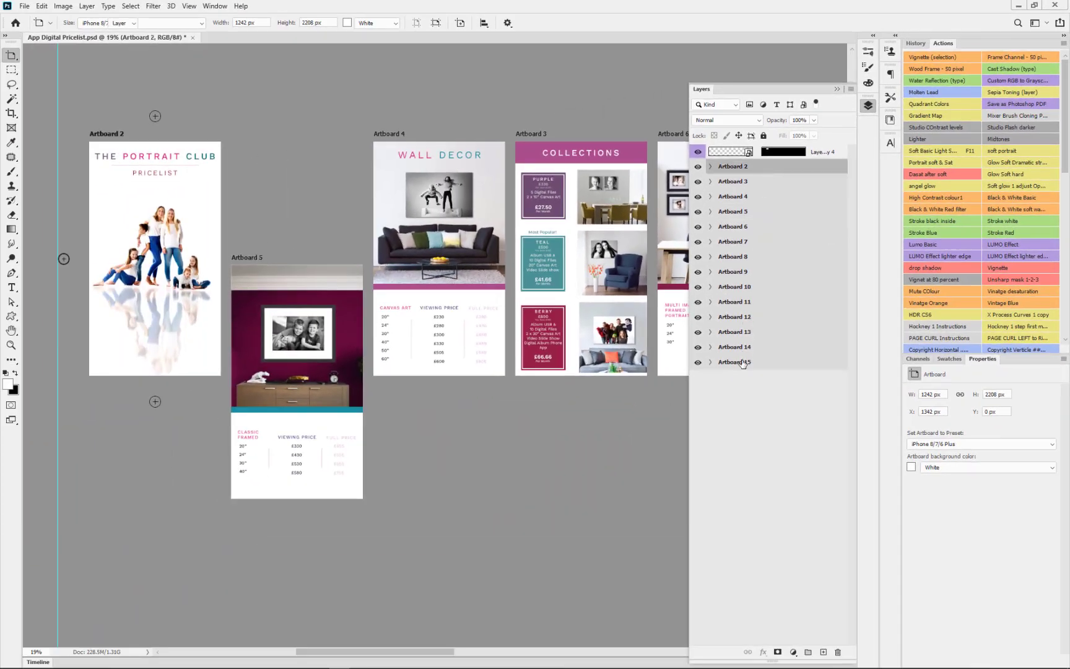
{"action": "left_click", "coordinate": [742, 363], "text": "shift"}
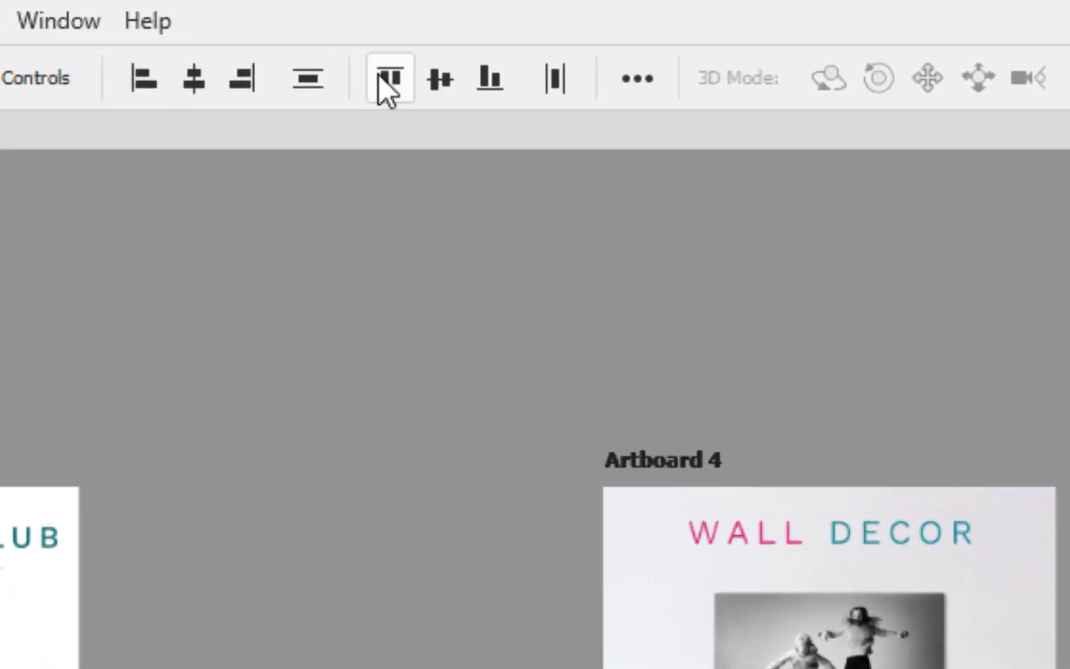
{"action": "left_click", "coordinate": [382, 77]}
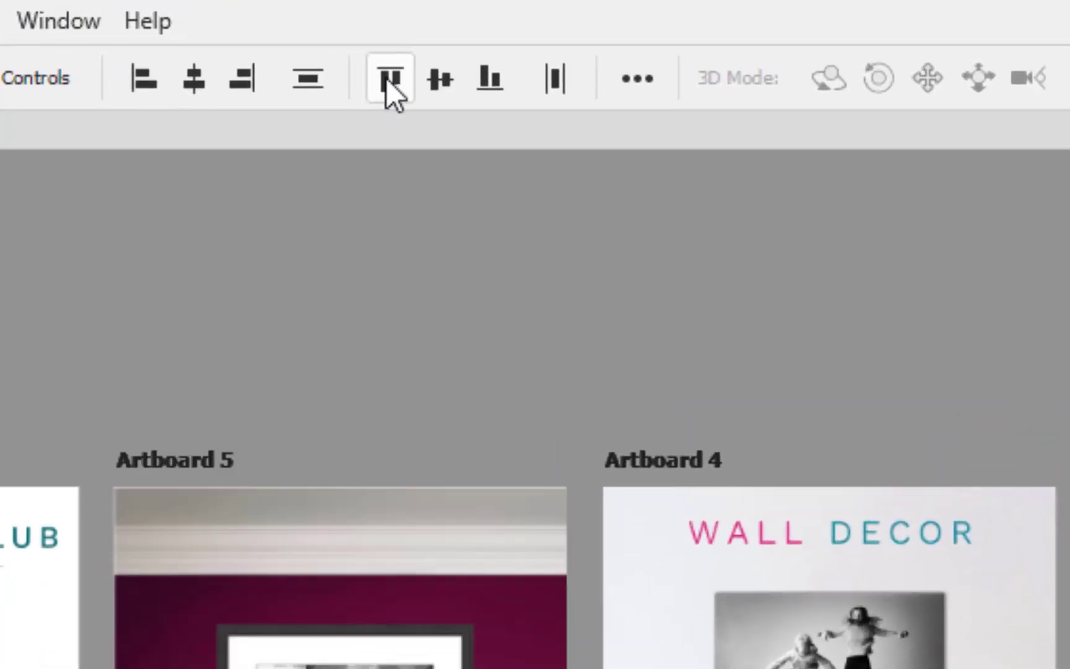
{"action": "left_click", "coordinate": [552, 80]}
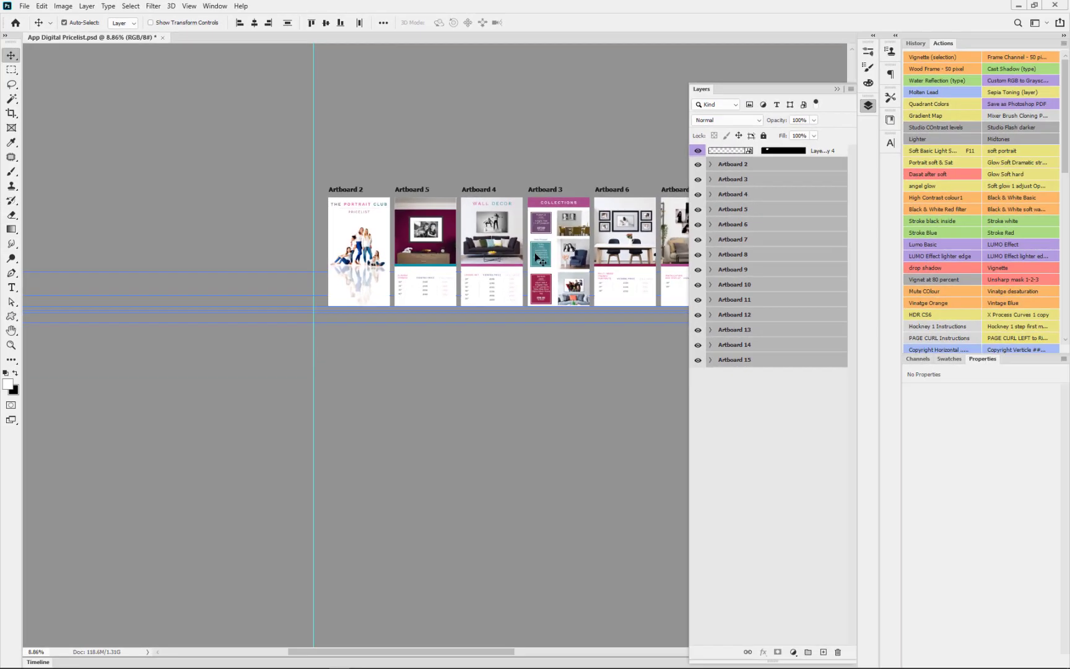
Pick Artboard 6's photo on canvas and select the 'no hand' layer in its Images group.
{"action": "scroll", "coordinate": [543, 252], "scroll_direction": "up", "scroll_amount": 2}
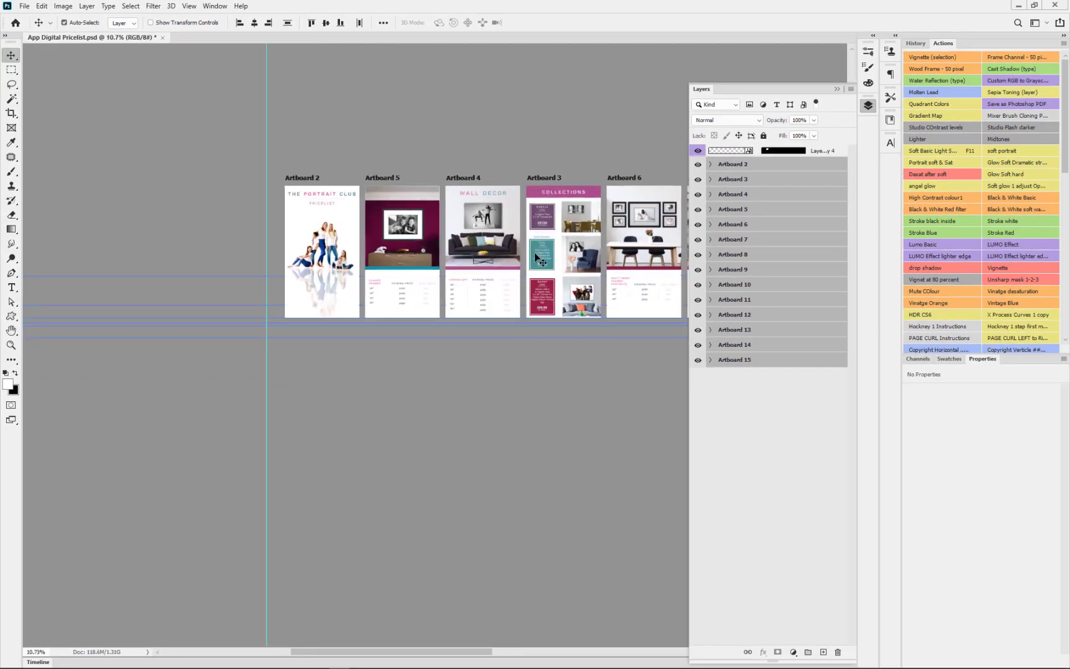
{"action": "left_click_drag", "start_coordinate": [504, 252], "coordinate": [319, 257]}
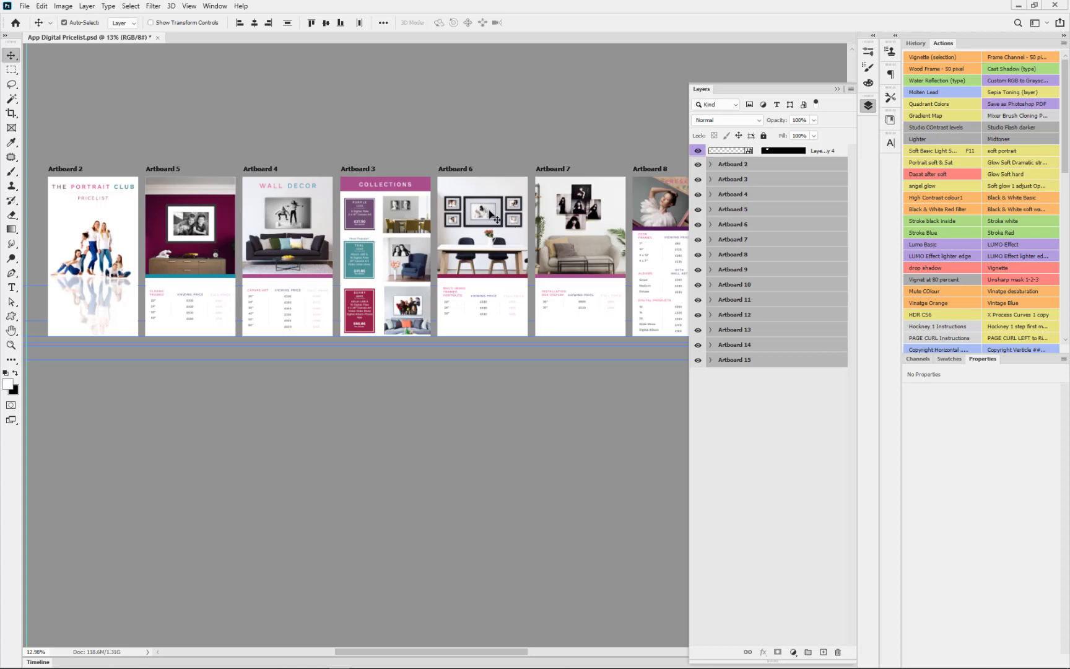
{"action": "left_click", "coordinate": [118, 82]}
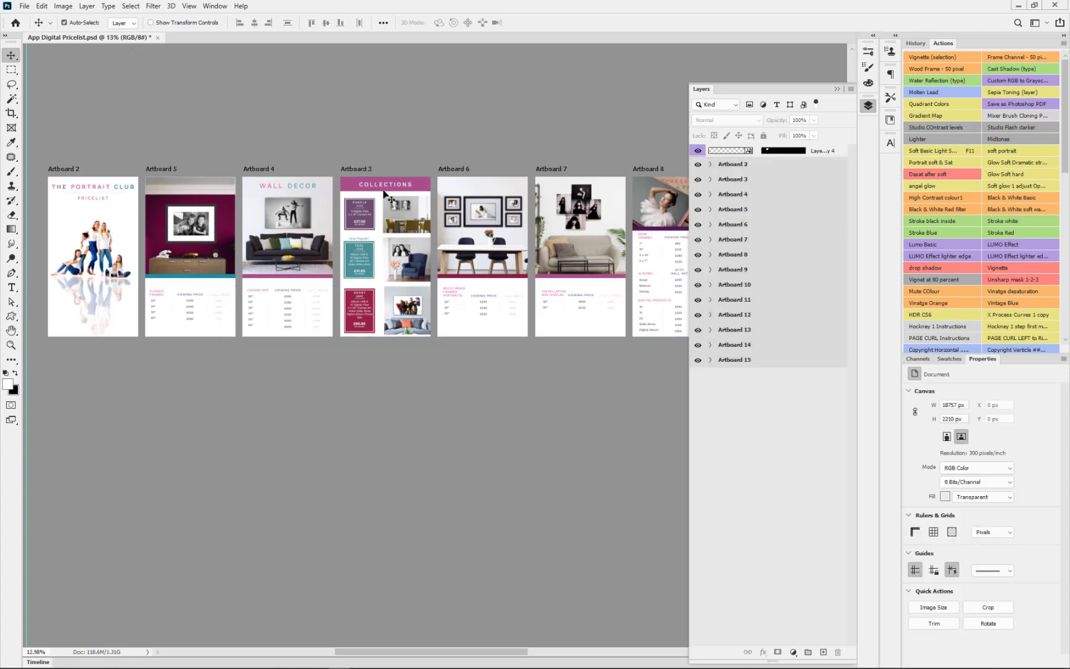
{"action": "left_click", "coordinate": [488, 234]}
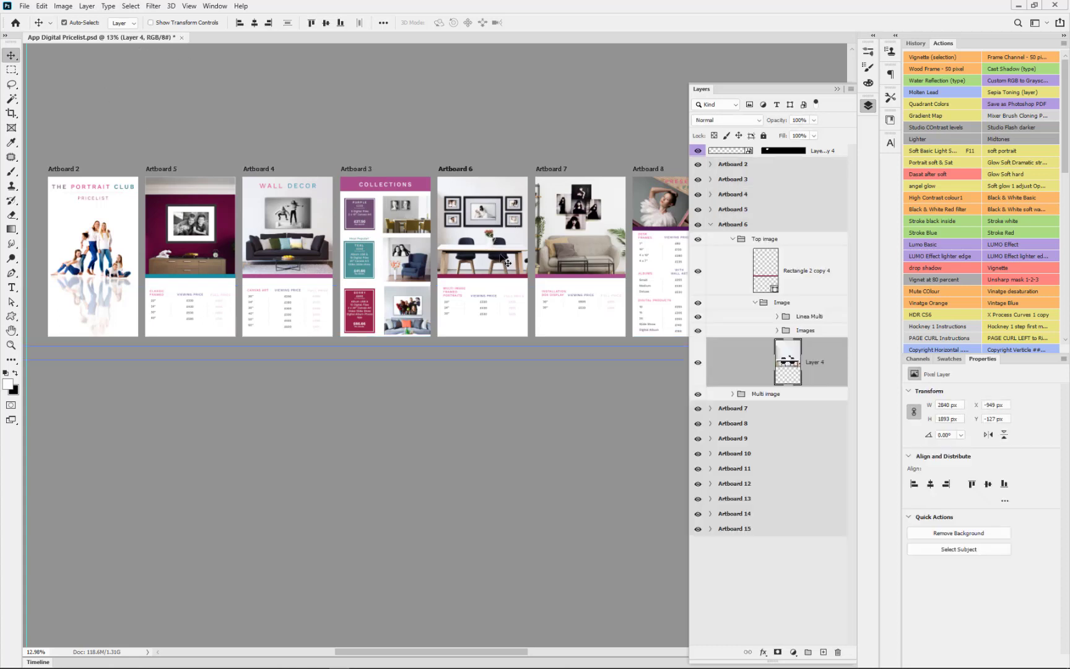
{"action": "left_click", "coordinate": [482, 212]}
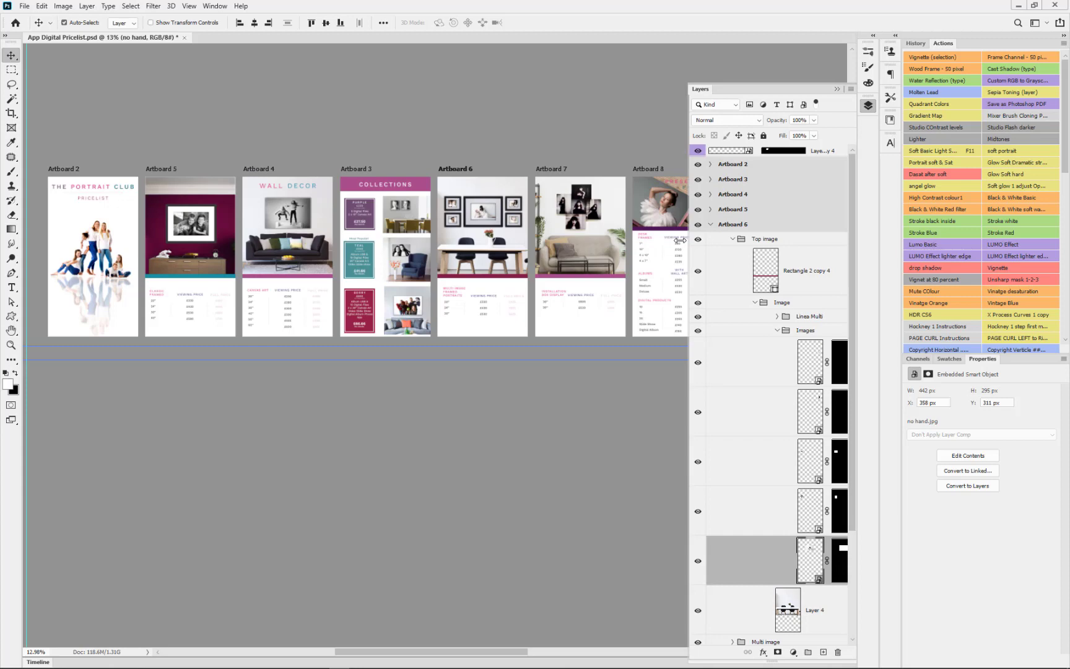
Replace the 'no hand' smart object's contents with 16 layout_010.jpg.
{"action": "left_click_drag", "start_coordinate": [689, 239], "coordinate": [588, 237]}
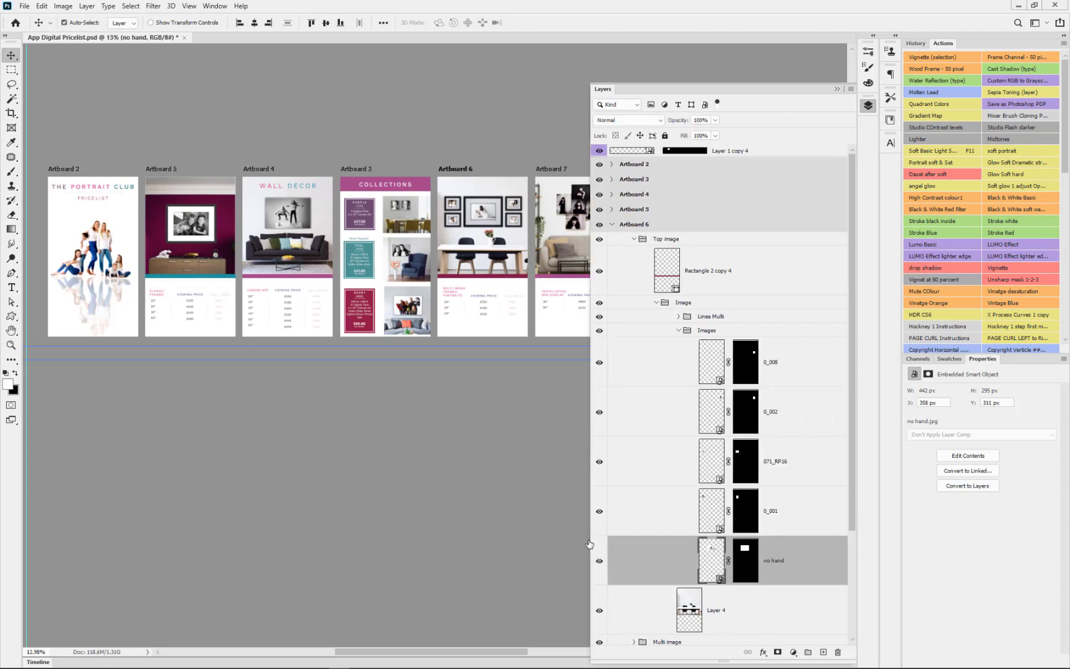
{"action": "scroll", "coordinate": [485, 214], "scroll_direction": "up", "scroll_amount": 2}
{"action": "scroll", "coordinate": [483, 212], "scroll_direction": "up", "scroll_amount": 3}
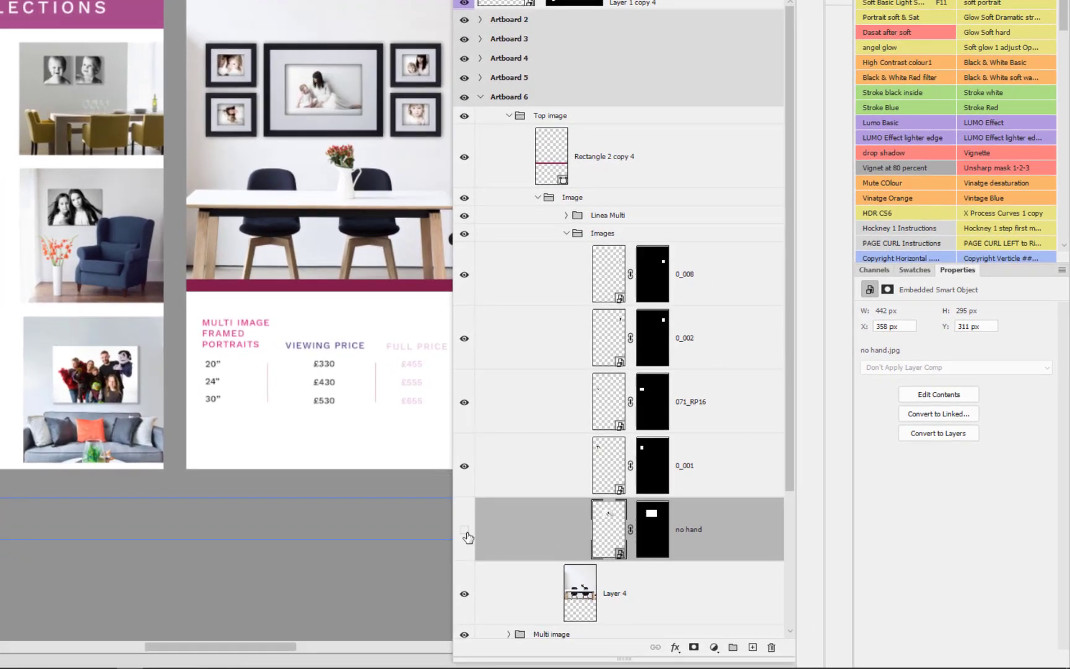
{"action": "left_click", "coordinate": [465, 532]}
{"action": "left_click", "coordinate": [465, 531]}
{"action": "right_click", "coordinate": [722, 545]}
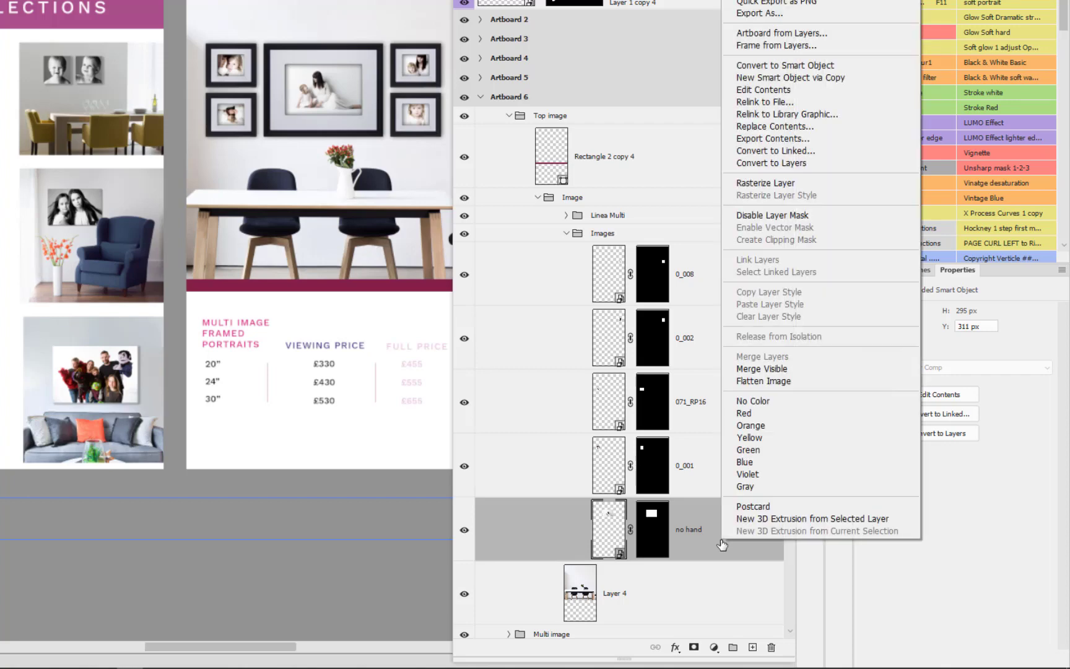
{"action": "left_click", "coordinate": [774, 126]}
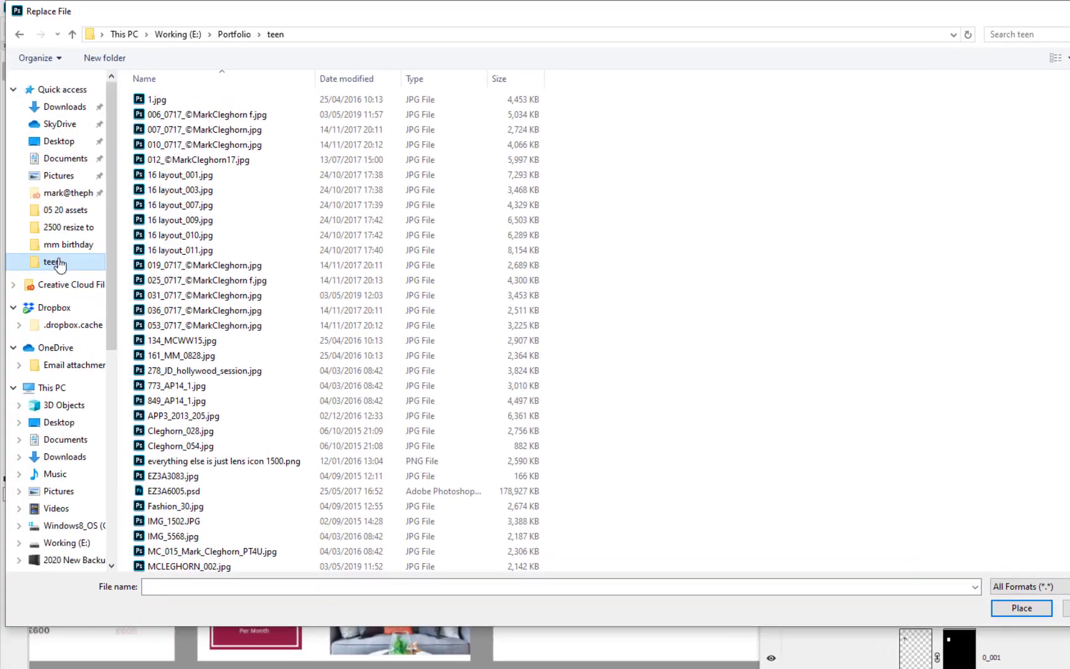
{"action": "double_click", "coordinate": [193, 239]}
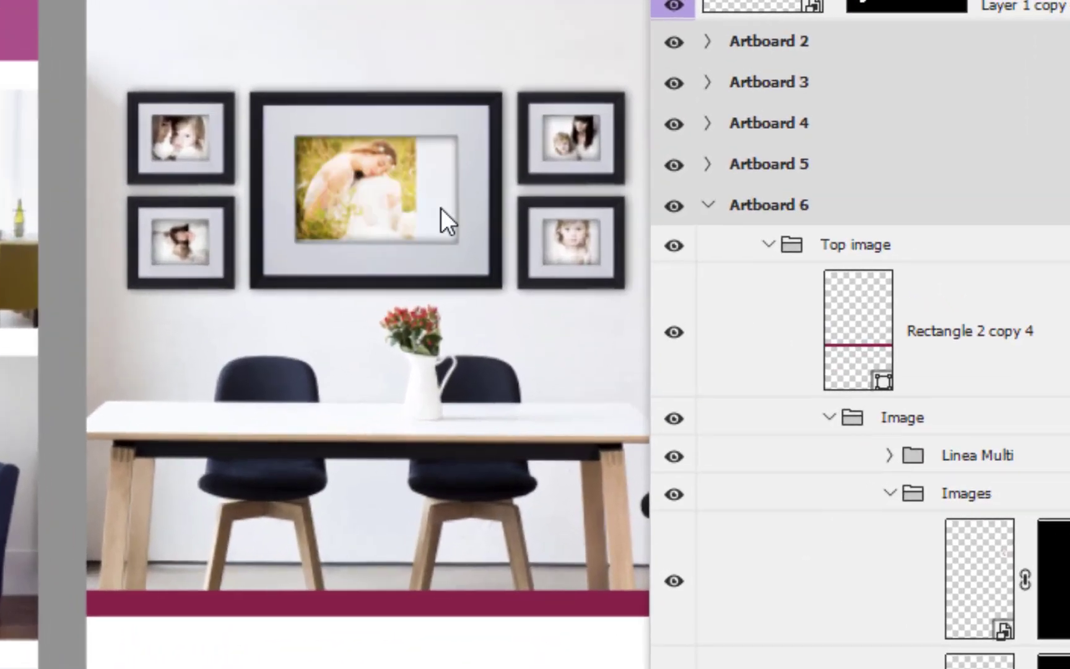
Scale the new photo up with Free Transform so it fills the centre frame.
{"action": "key", "text": "ctrl+t"}
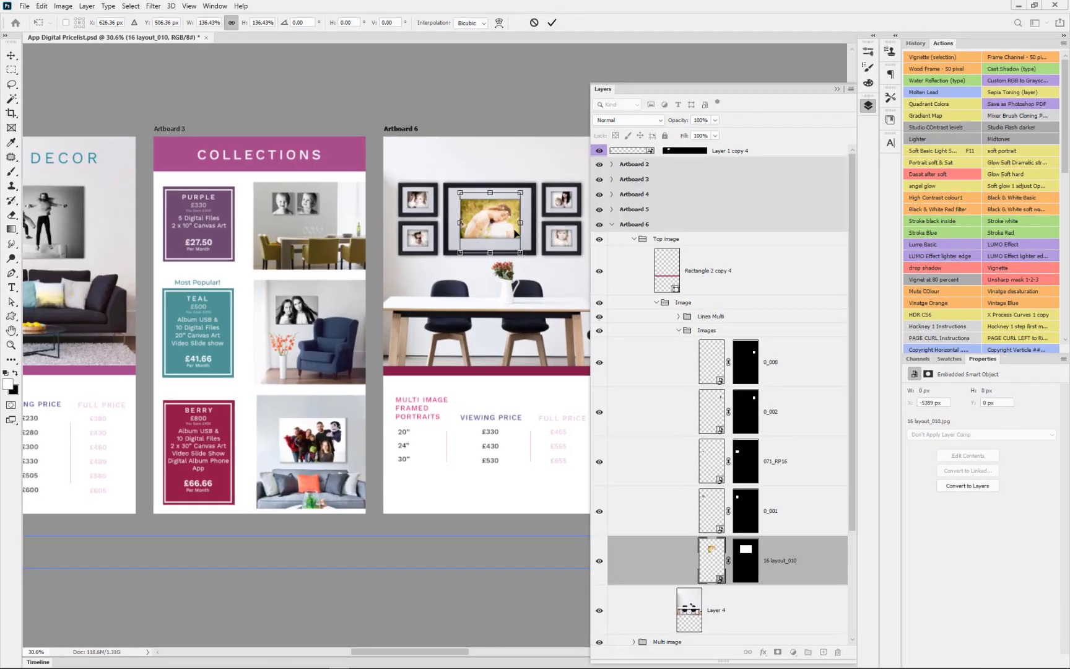
{"action": "left_click_drag", "start_coordinate": [416, 239], "coordinate": [457, 280]}
{"action": "key", "text": "Return"}
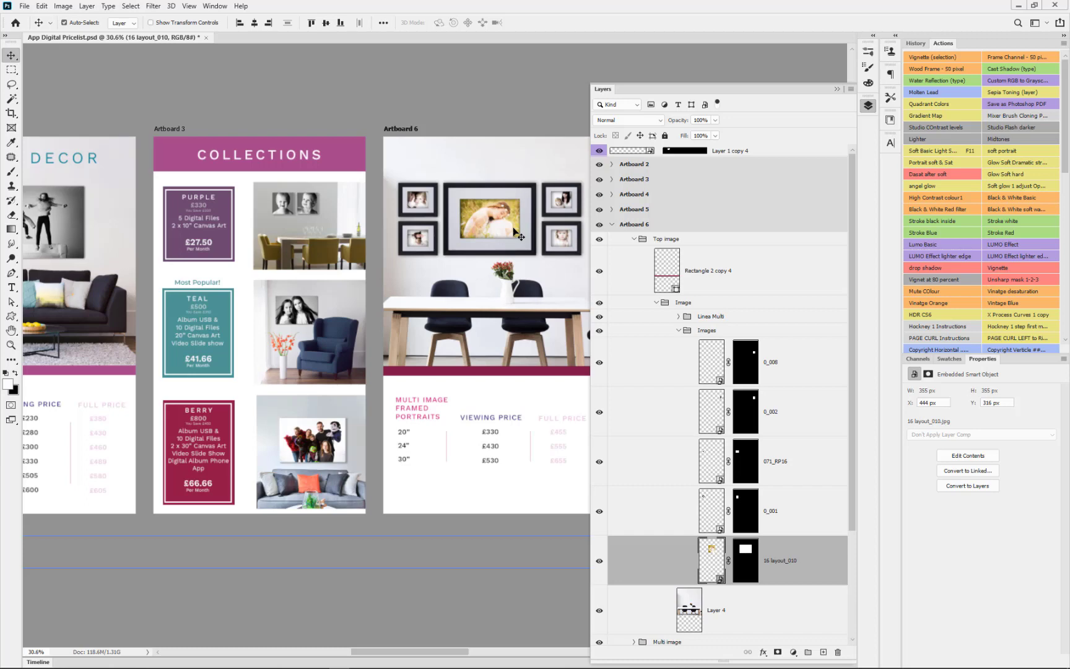
Collapse all layer groups, dismissing the accidental New Layer dialog first.
{"action": "left_click", "coordinate": [852, 90]}
{"action": "left_click", "coordinate": [870, 95]}
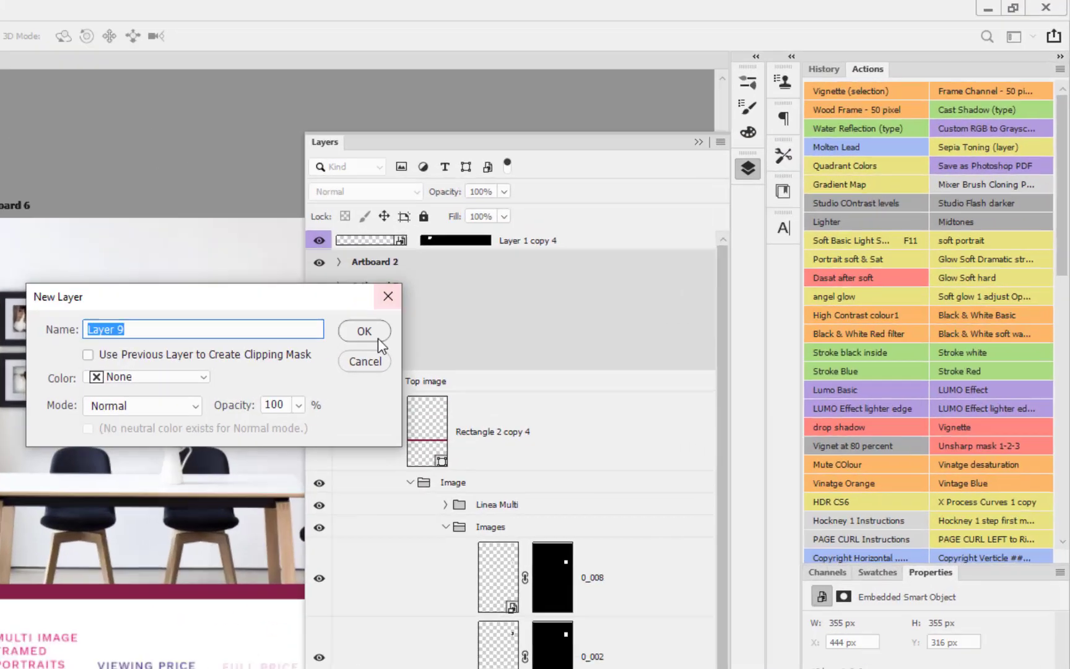
{"action": "left_click", "coordinate": [627, 226]}
{"action": "left_click", "coordinate": [849, 89]}
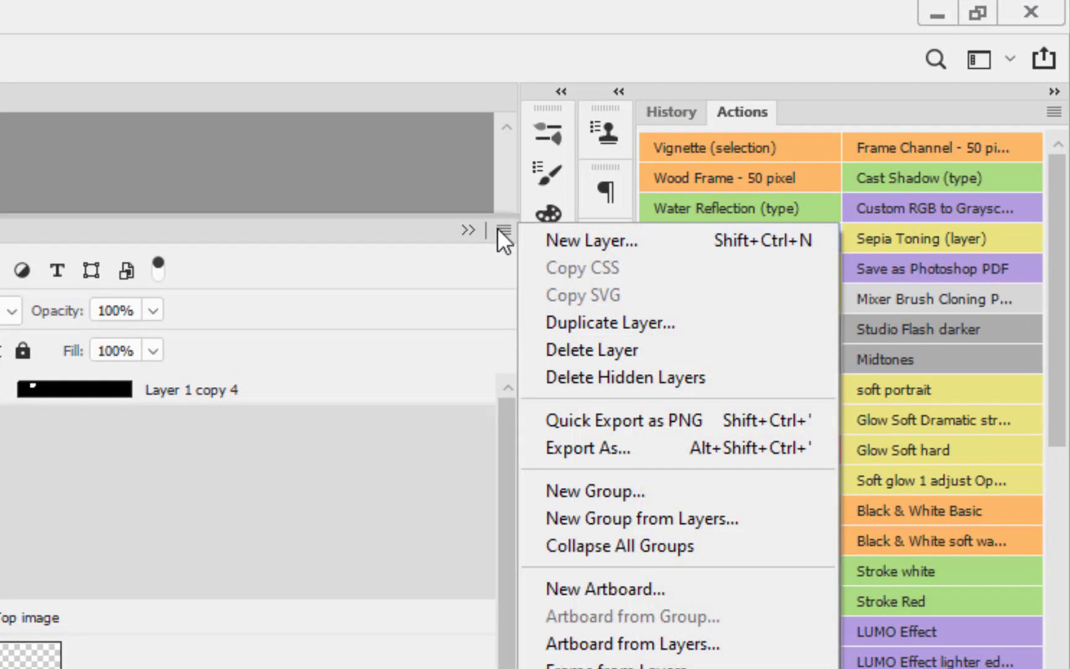
{"action": "left_click", "coordinate": [592, 551]}
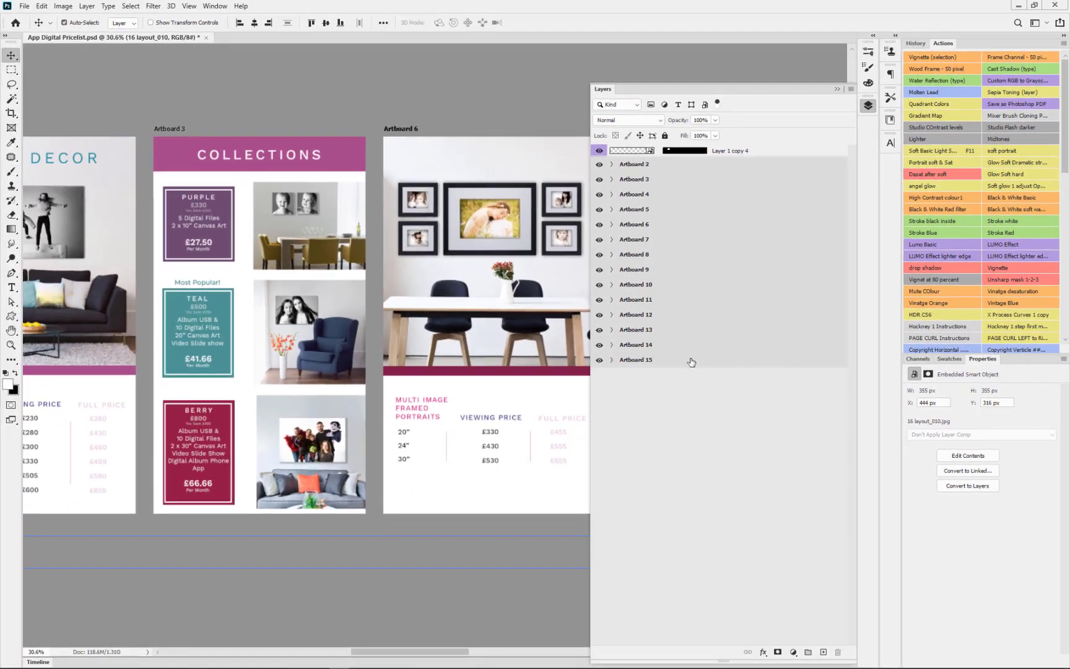
Select Artboard 15 and toggle visibility of Artboards 15 and 2 to locate them on canvas.
{"action": "left_click", "coordinate": [683, 365]}
{"action": "scroll", "coordinate": [248, 341], "scroll_direction": "down", "scroll_amount": 5}
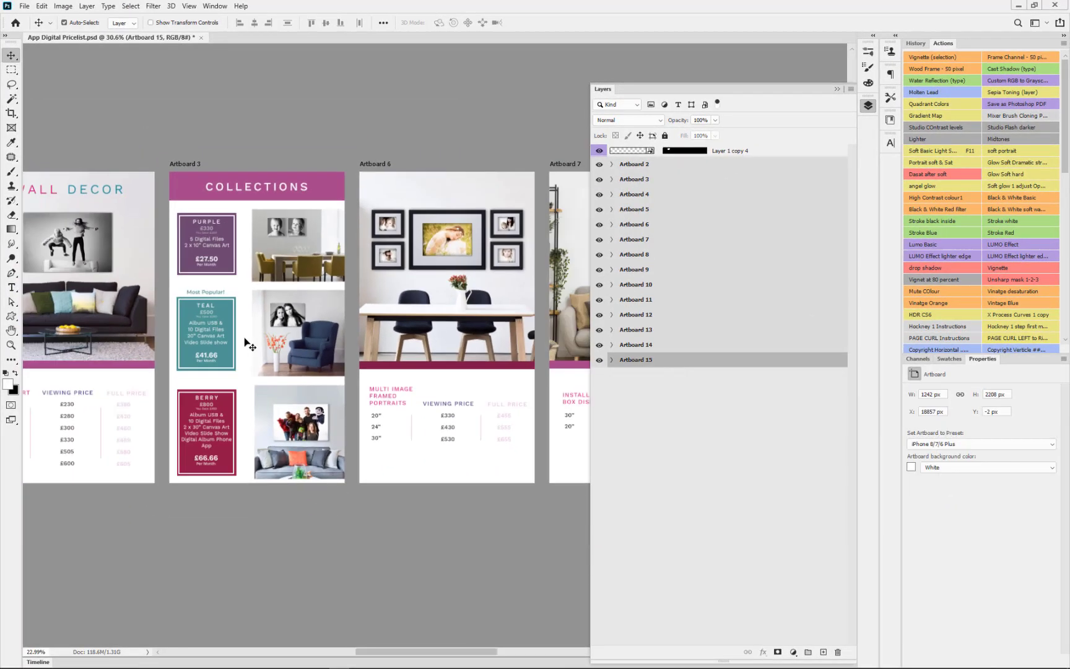
{"action": "left_click_drag", "start_coordinate": [259, 374], "coordinate": [570, 355]}
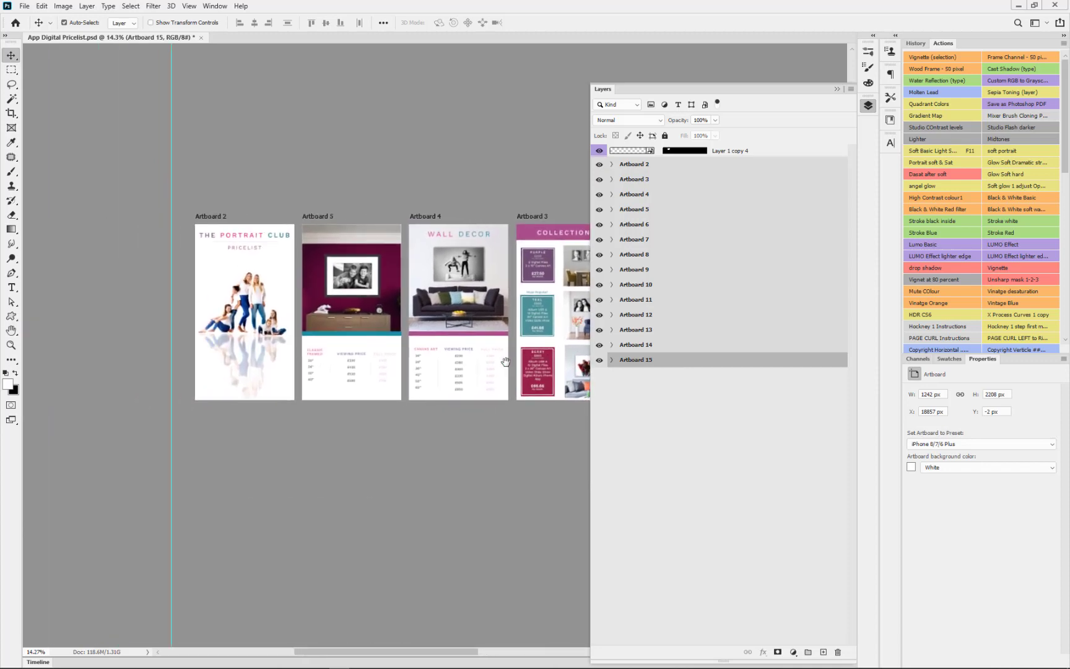
{"action": "left_click", "coordinate": [598, 361]}
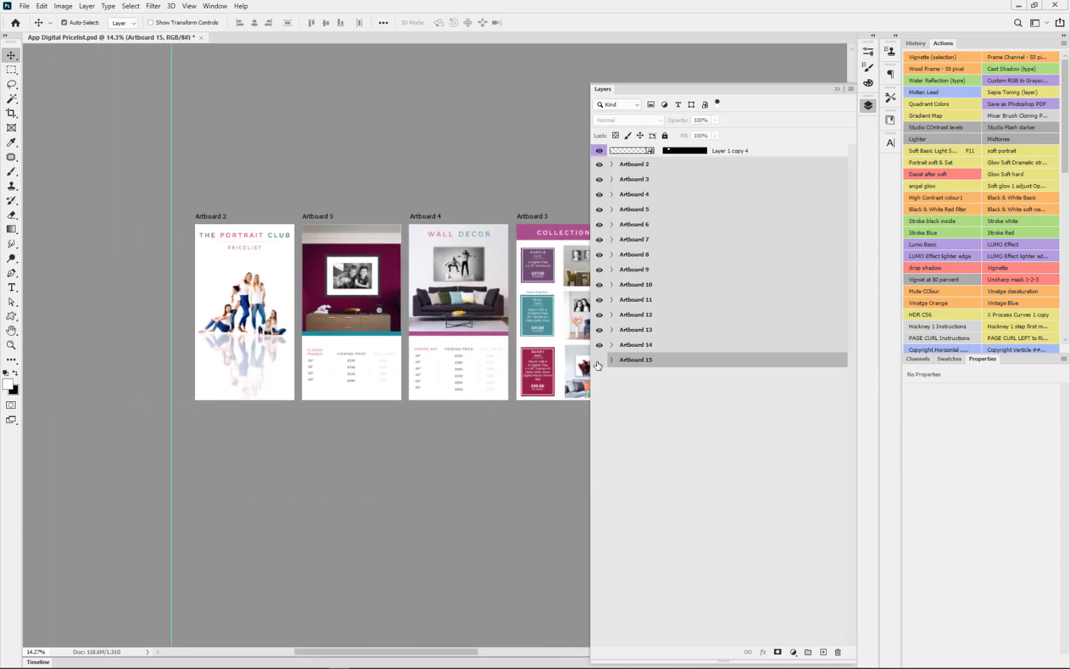
{"action": "left_click", "coordinate": [598, 360]}
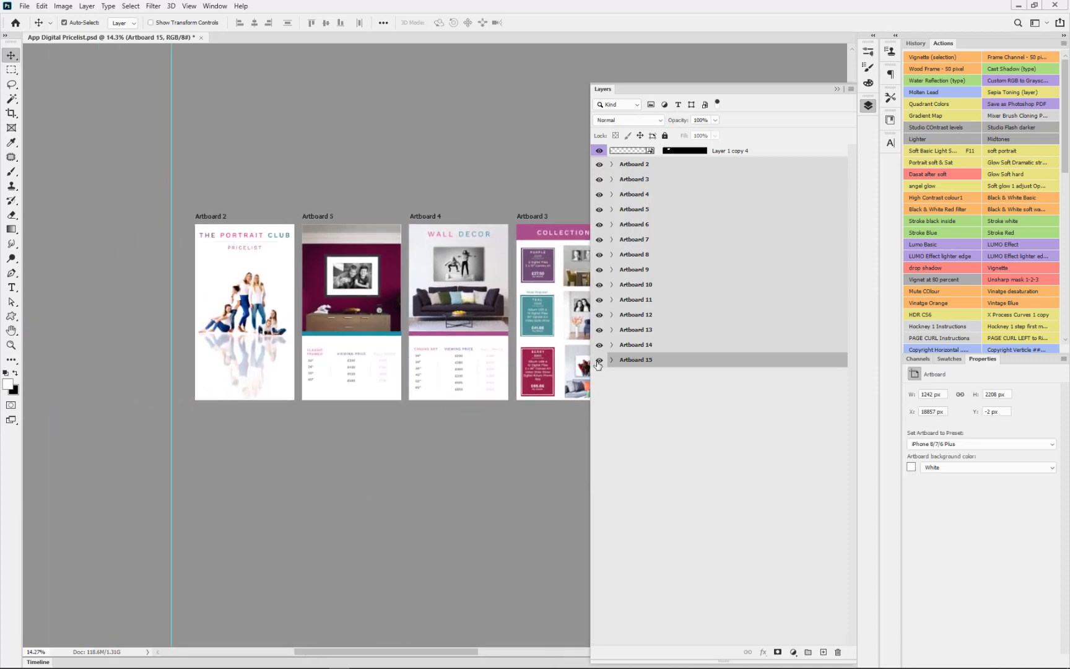
{"action": "left_click", "coordinate": [599, 164]}
Restore Artboard 2's visibility, then drag Artboard 5 below Artboard 2 and Artboard 4 below Artboard 5.
{"action": "left_click", "coordinate": [598, 164]}
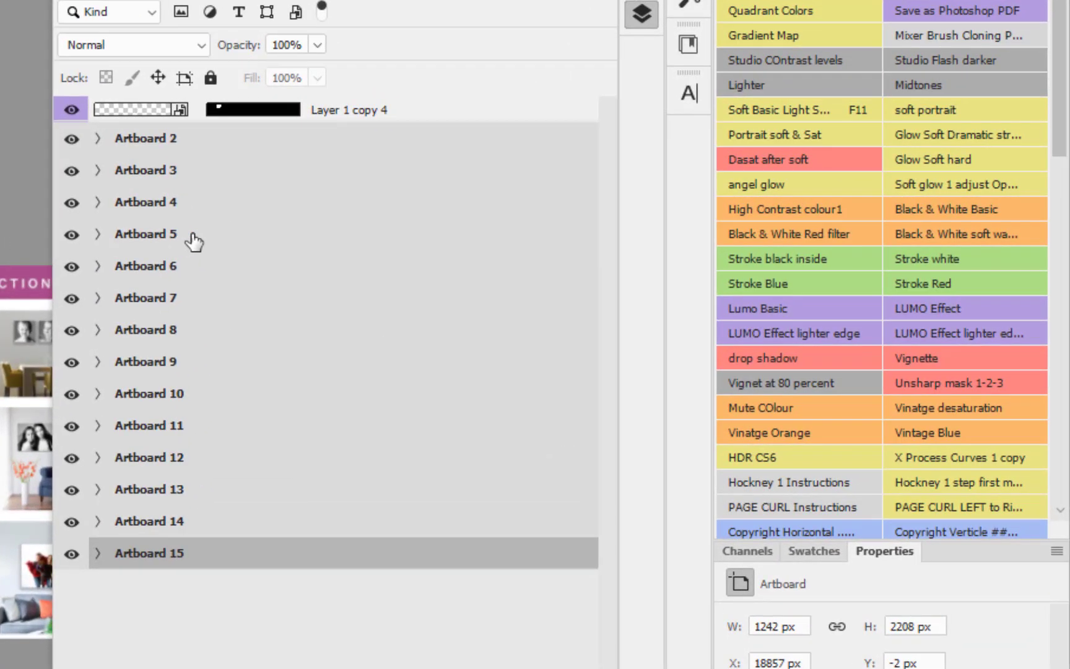
{"action": "left_click", "coordinate": [635, 214]}
{"action": "left_click_drag", "start_coordinate": [203, 240], "coordinate": [221, 152]}
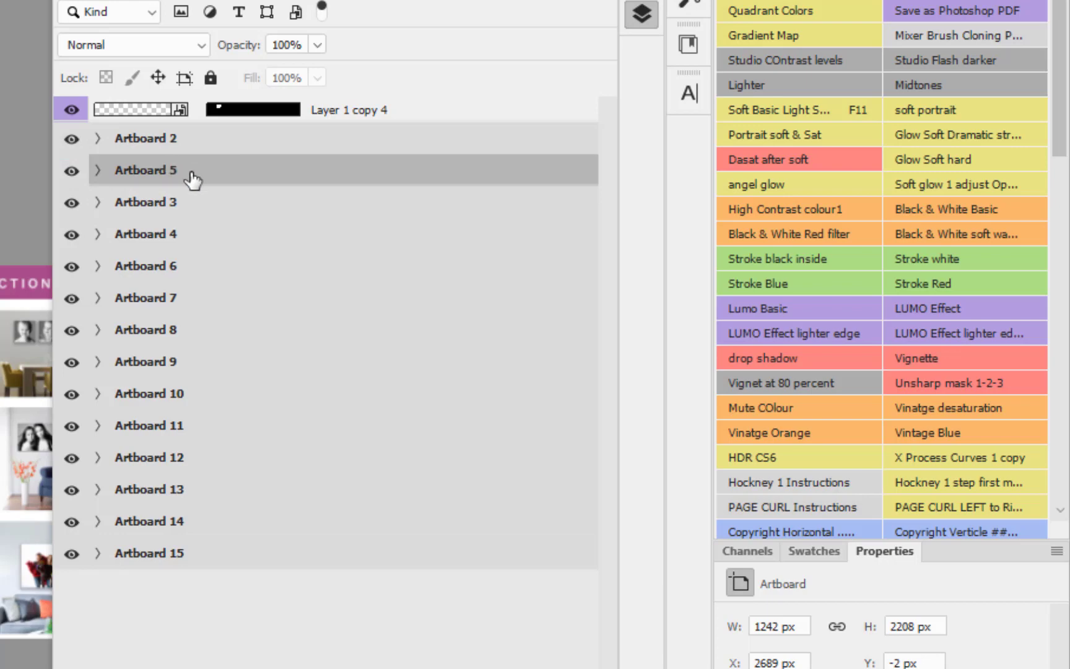
{"action": "left_click", "coordinate": [195, 240]}
{"action": "left_click_drag", "start_coordinate": [195, 241], "coordinate": [201, 183]}
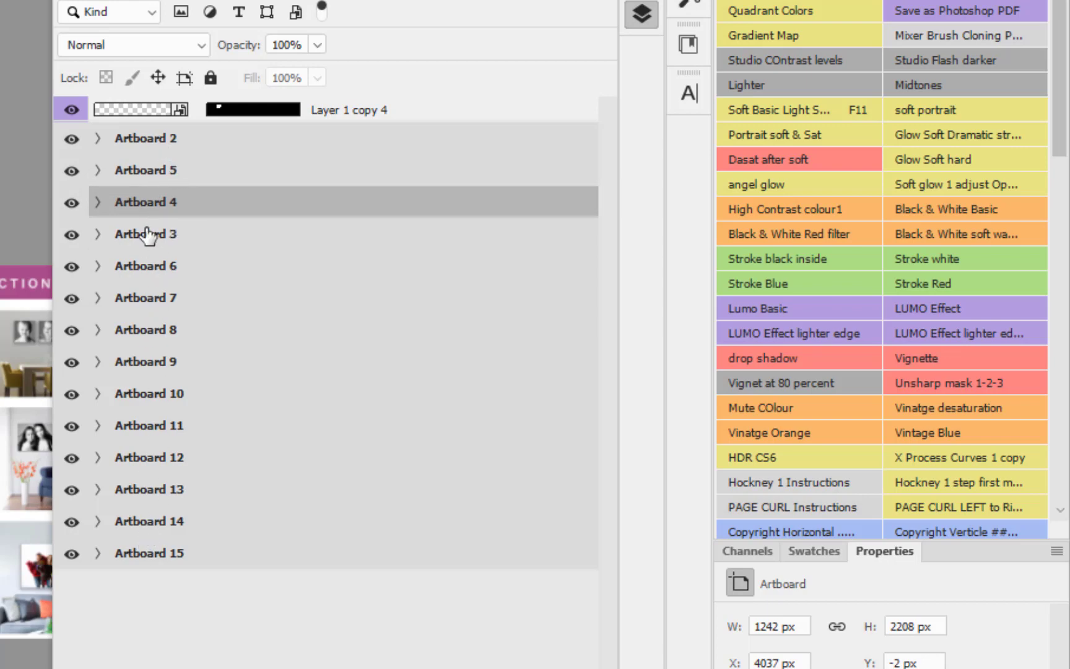
{"action": "left_click", "coordinate": [139, 146]}
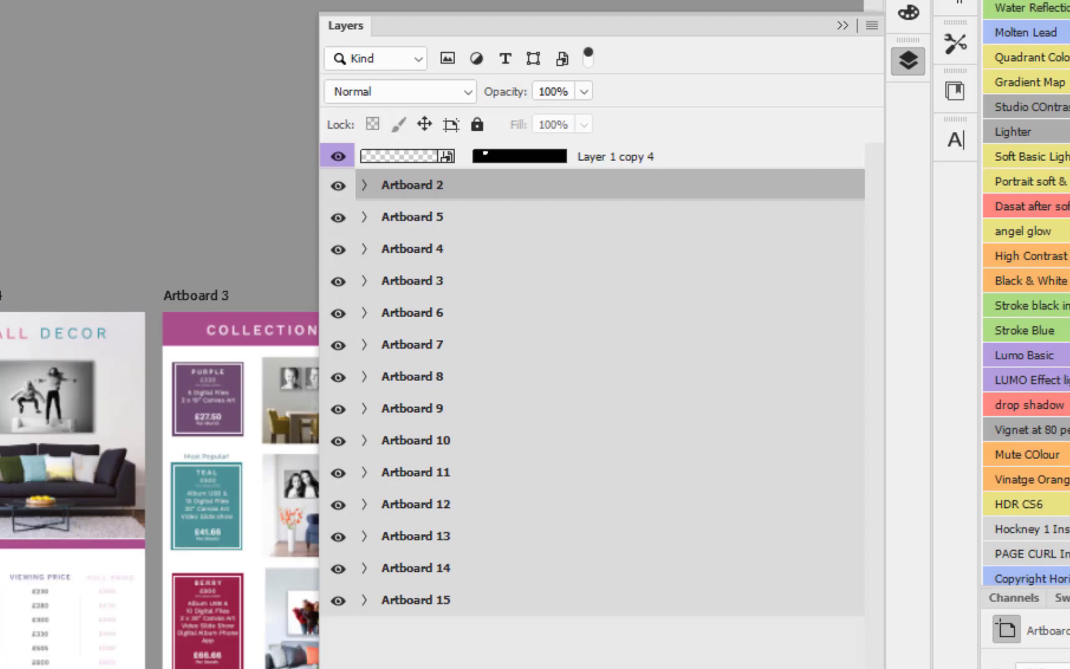
Open File > Export > Artboards to PDF as a multi-page JPEG document including overlapping areas.
{"action": "left_click", "coordinate": [52, 13]}
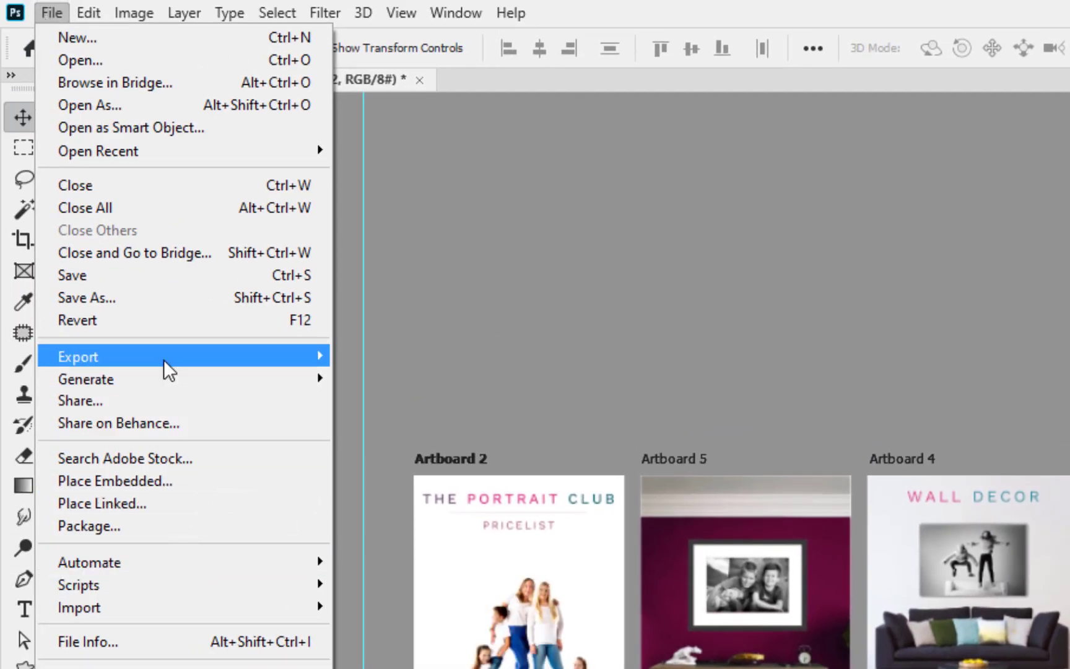
{"action": "mouse_move", "coordinate": [203, 365]}
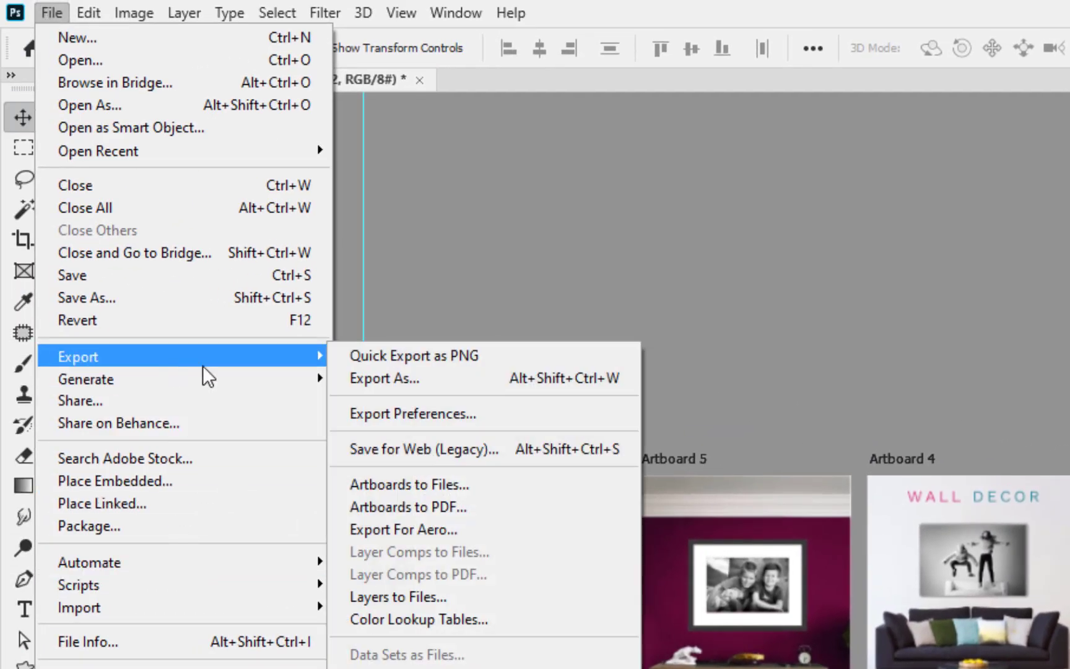
{"action": "left_click", "coordinate": [413, 507]}
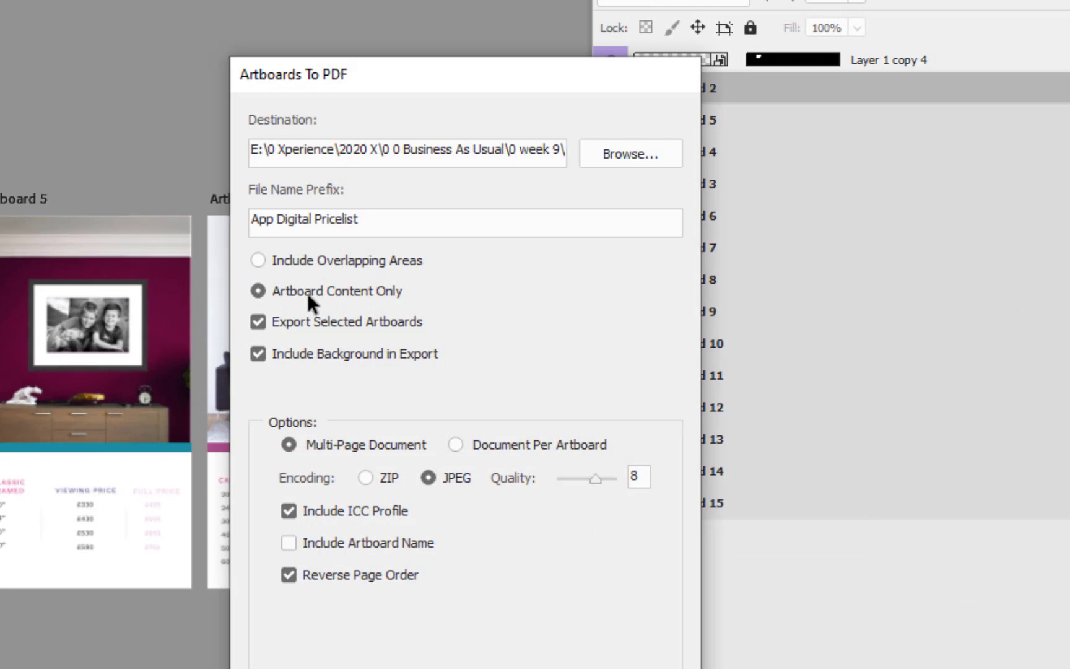
{"action": "left_click", "coordinate": [257, 261]}
{"action": "left_click_drag", "start_coordinate": [399, 68], "coordinate": [347, 34]}
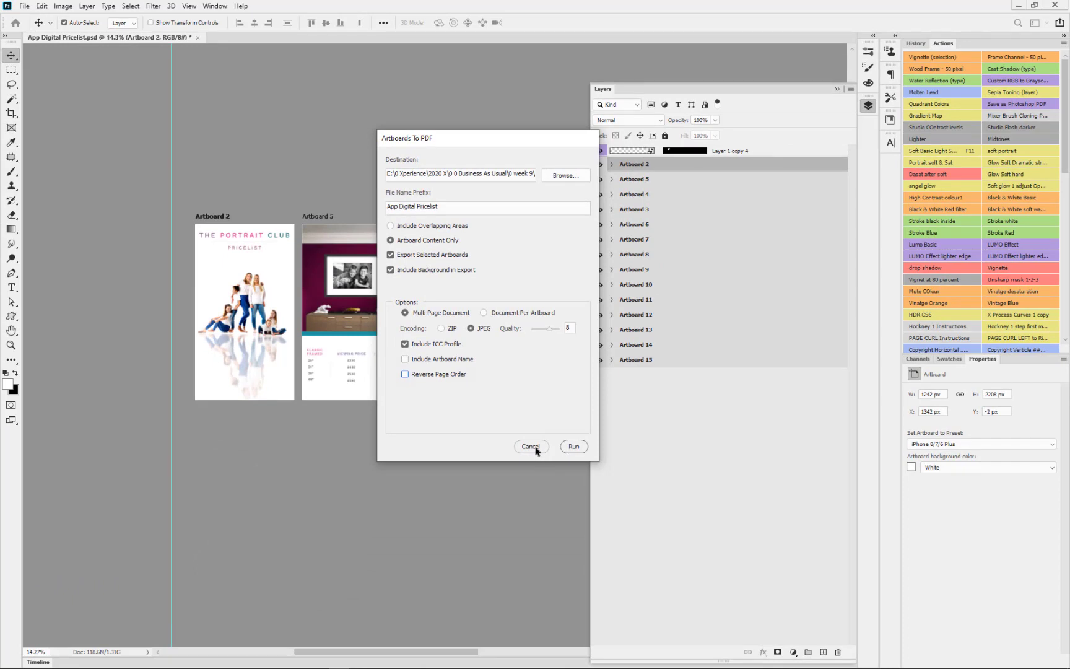
Cancel the Artboards To PDF export without saving and select Artboard 5 on the canvas.
{"action": "left_click", "coordinate": [532, 446]}
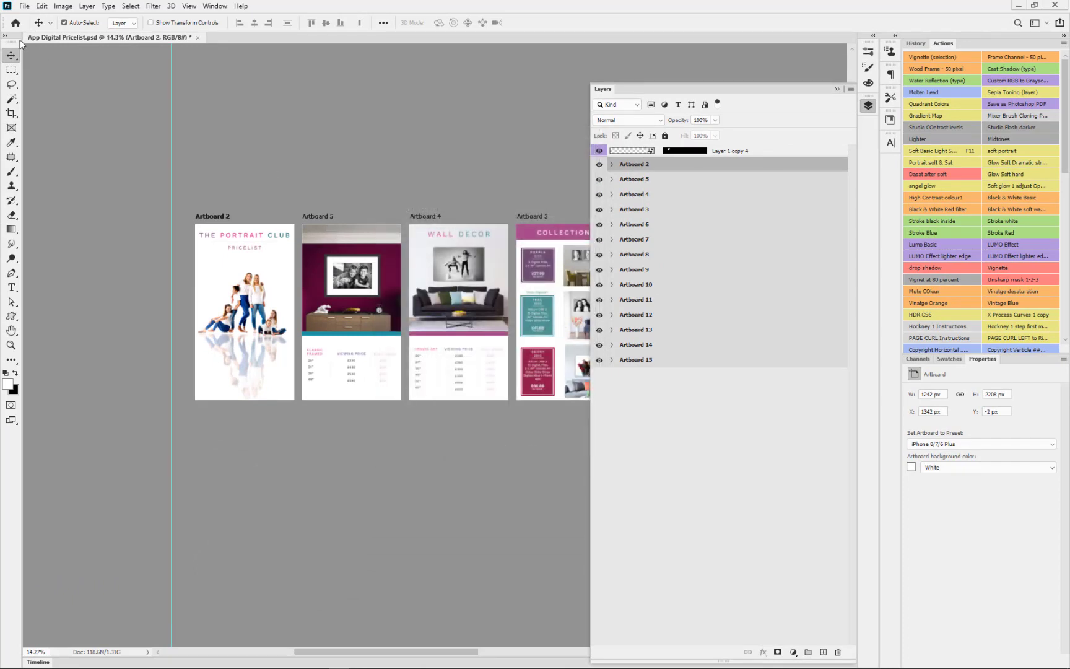
{"action": "key", "text": "shift+v"}
{"action": "left_click", "coordinate": [316, 217]}
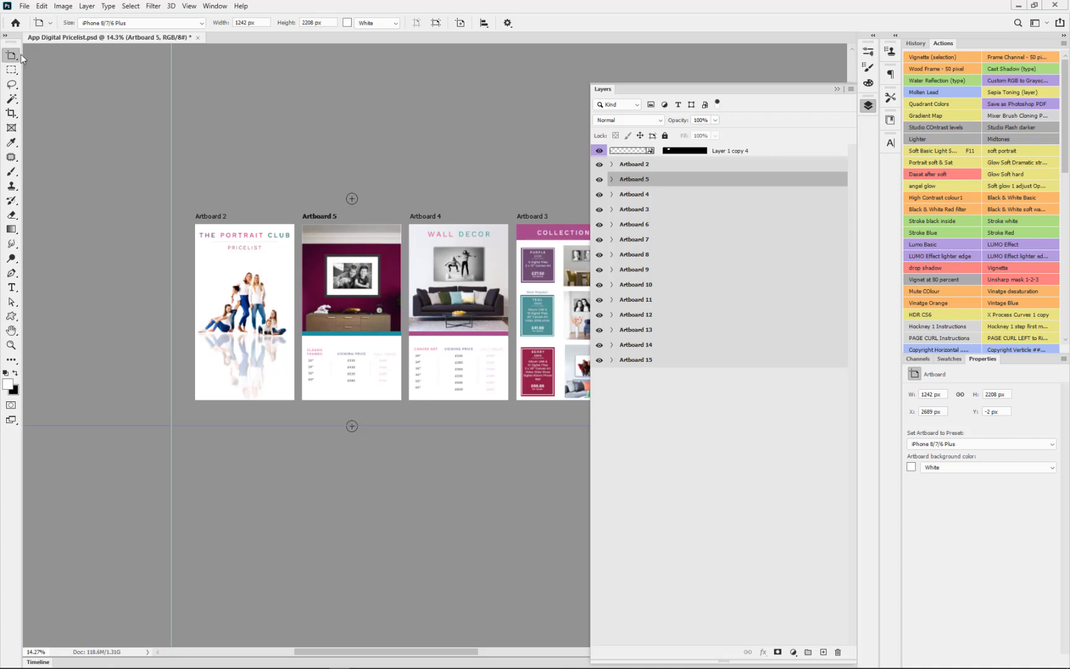
{"action": "left_click_drag", "start_coordinate": [7, 59], "coordinate": [44, 58]}
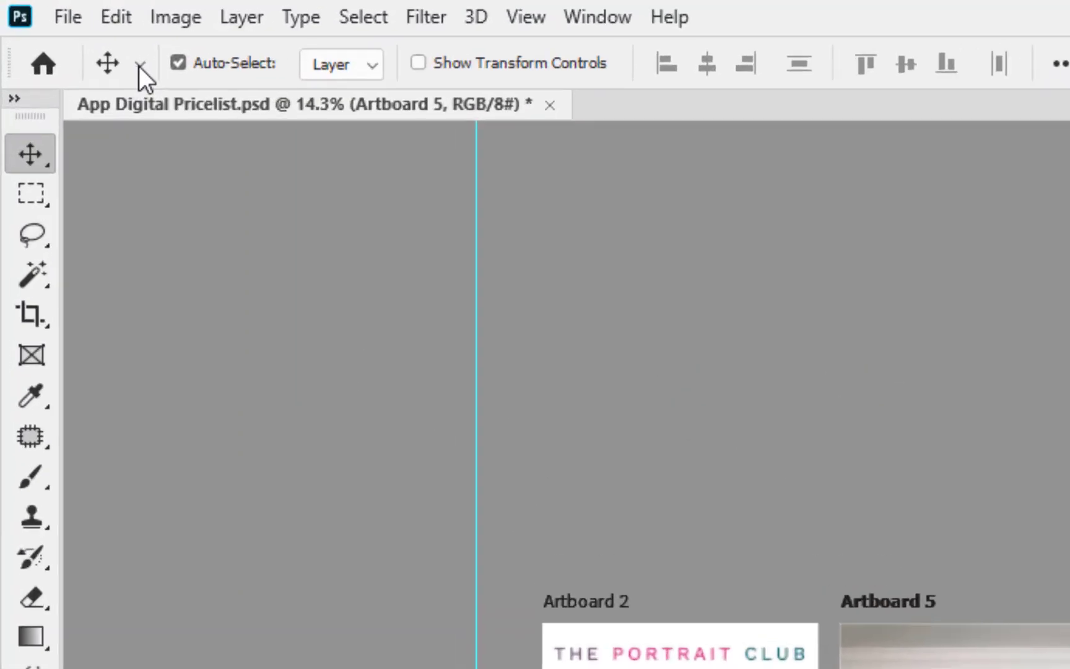